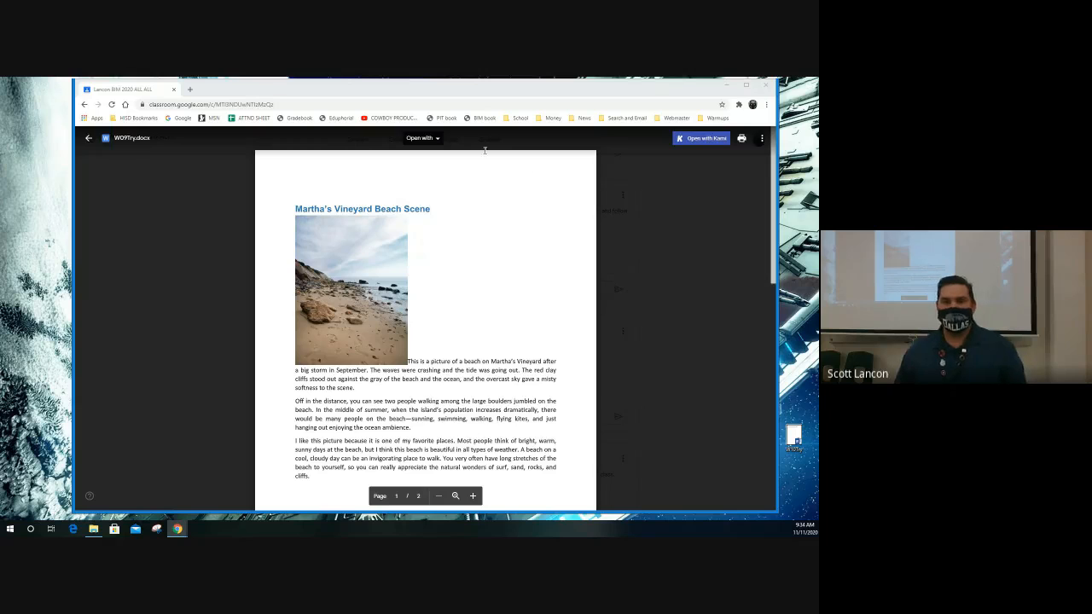
Open W09Try.docx from the Classroom preview in Google Docs and separate its tab from the Classroom tab.
{"action": "left_click", "coordinate": [433, 138]}
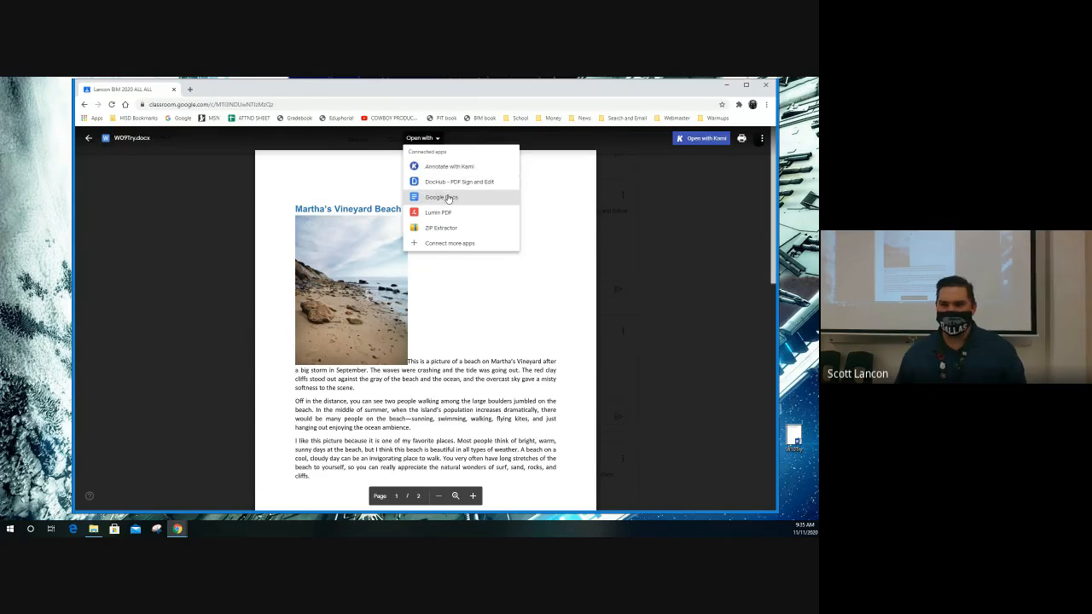
{"action": "left_click", "coordinate": [447, 197]}
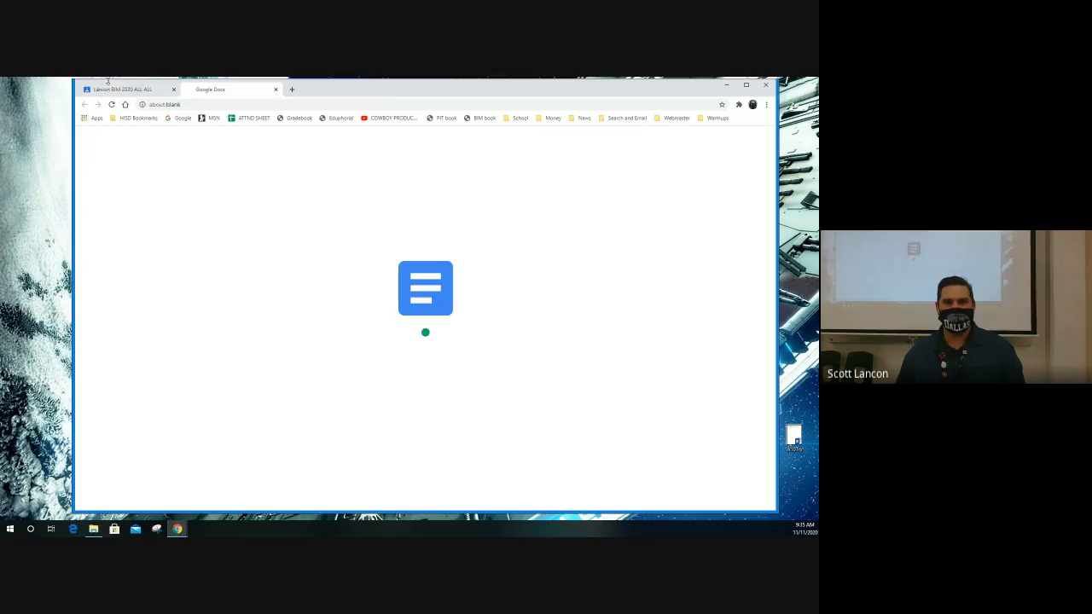
{"action": "left_click_drag", "start_coordinate": [110, 90], "coordinate": [2, 93]}
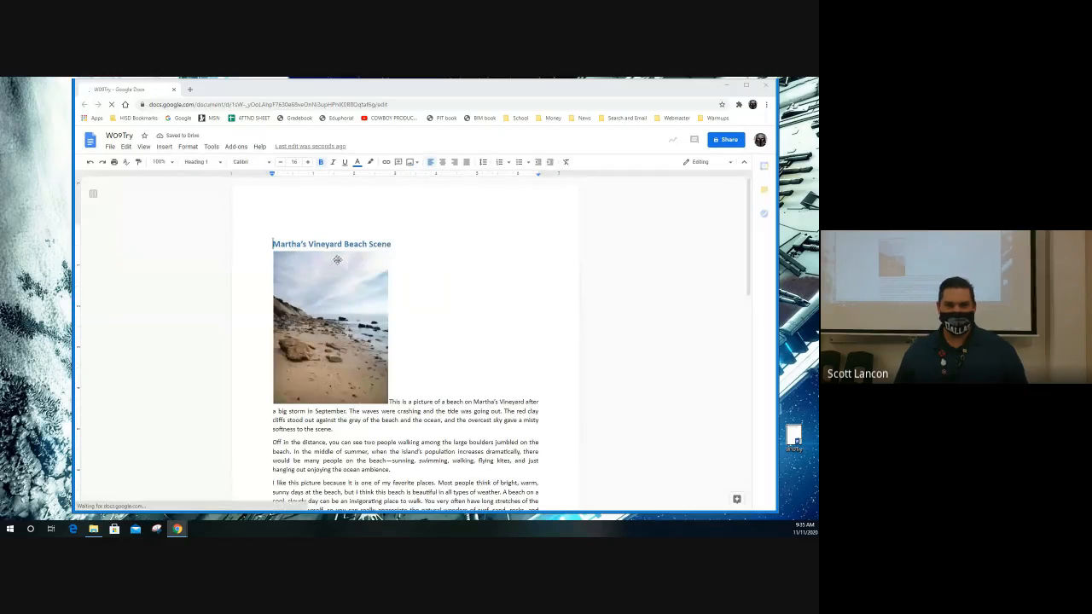
Examine the layout options of the beach photo on page 1 and the sun drawing on page 2.
{"action": "left_click", "coordinate": [313, 297]}
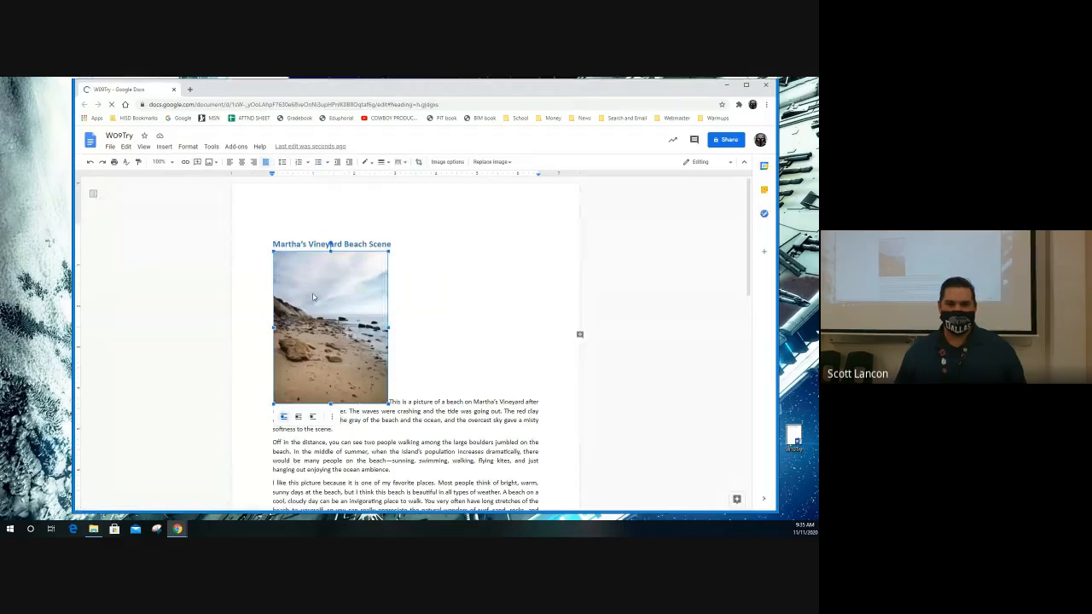
{"action": "scroll", "coordinate": [512, 401], "scroll_direction": "down", "scroll_amount": 5}
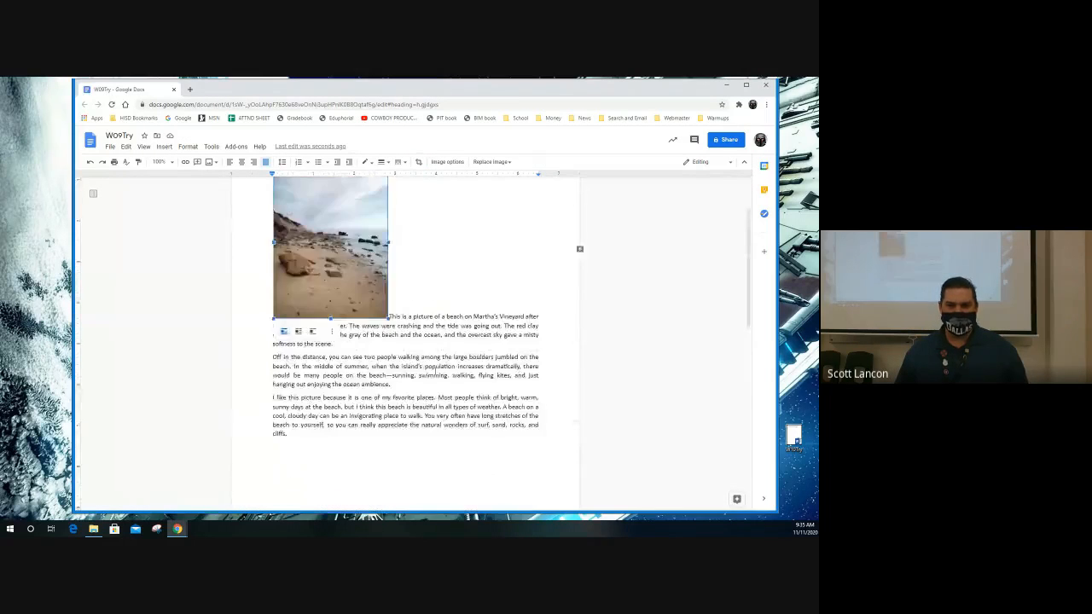
{"action": "left_click", "coordinate": [311, 410]}
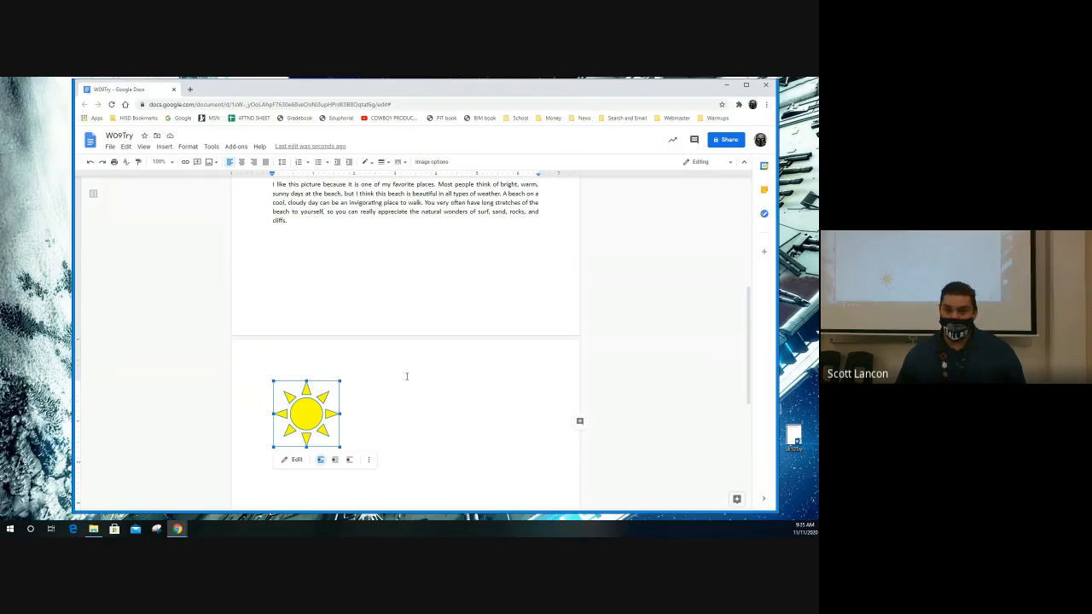
{"action": "scroll", "coordinate": [392, 370], "scroll_direction": "up", "scroll_amount": 5}
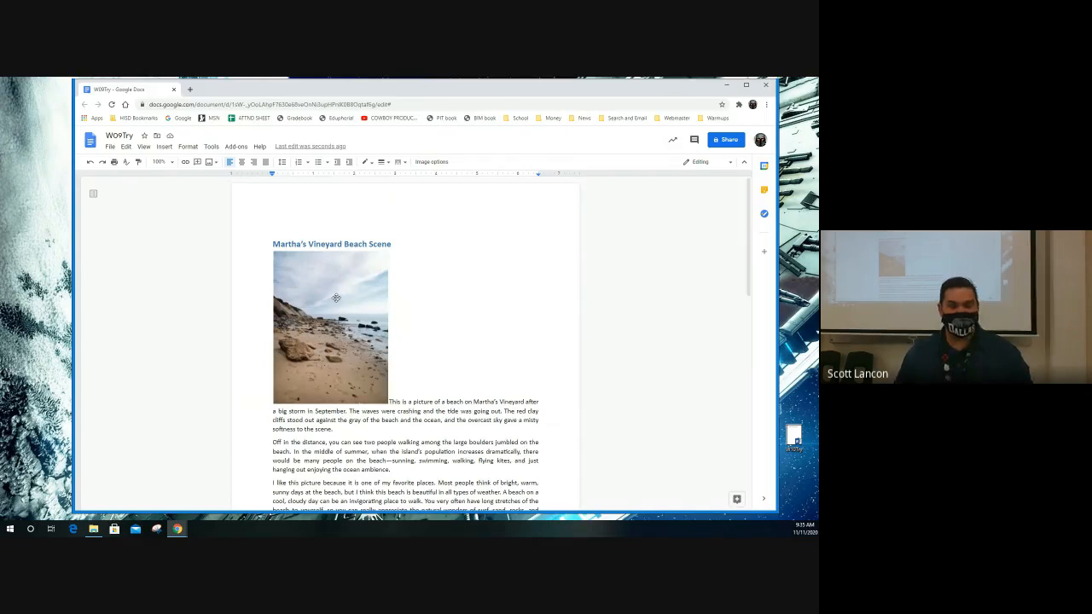
Change the beach photo's layout from in line to wrap text so the paragraphs flow beside it.
{"action": "left_click", "coordinate": [331, 302]}
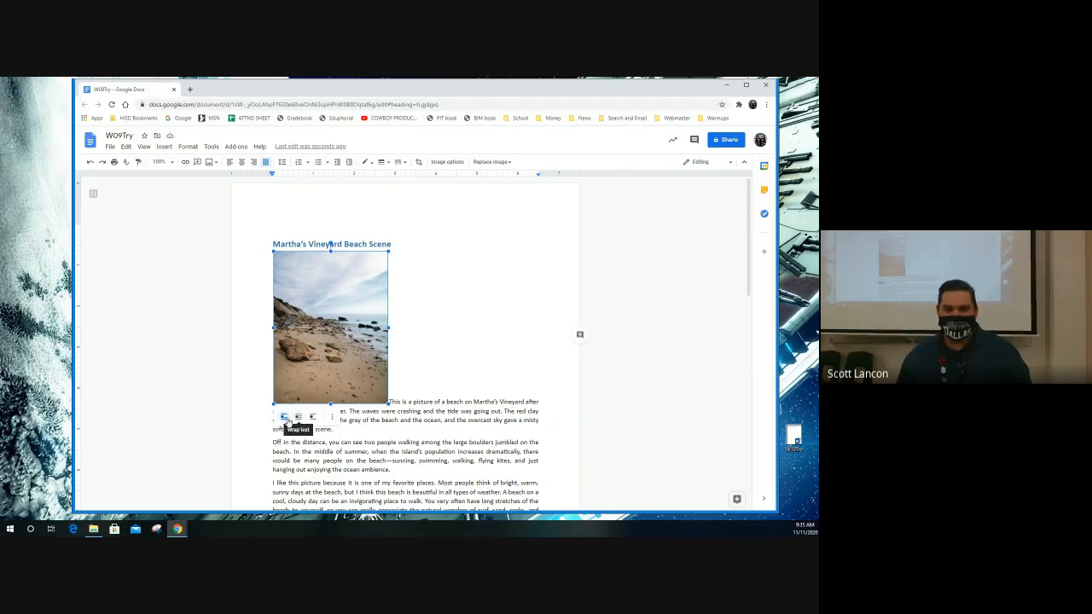
{"action": "left_click", "coordinate": [332, 418]}
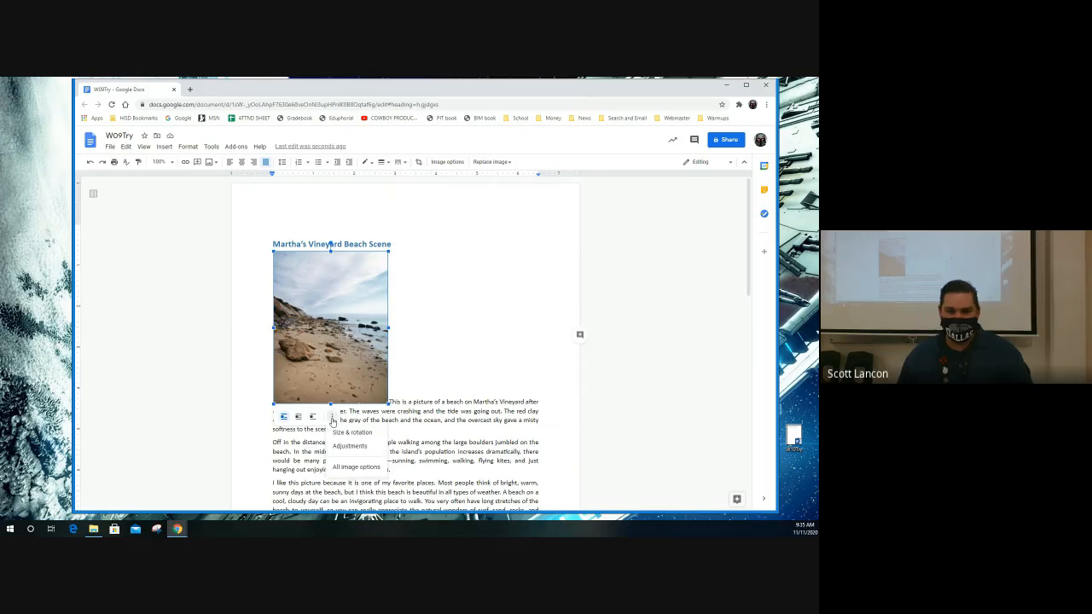
{"action": "left_click", "coordinate": [285, 419]}
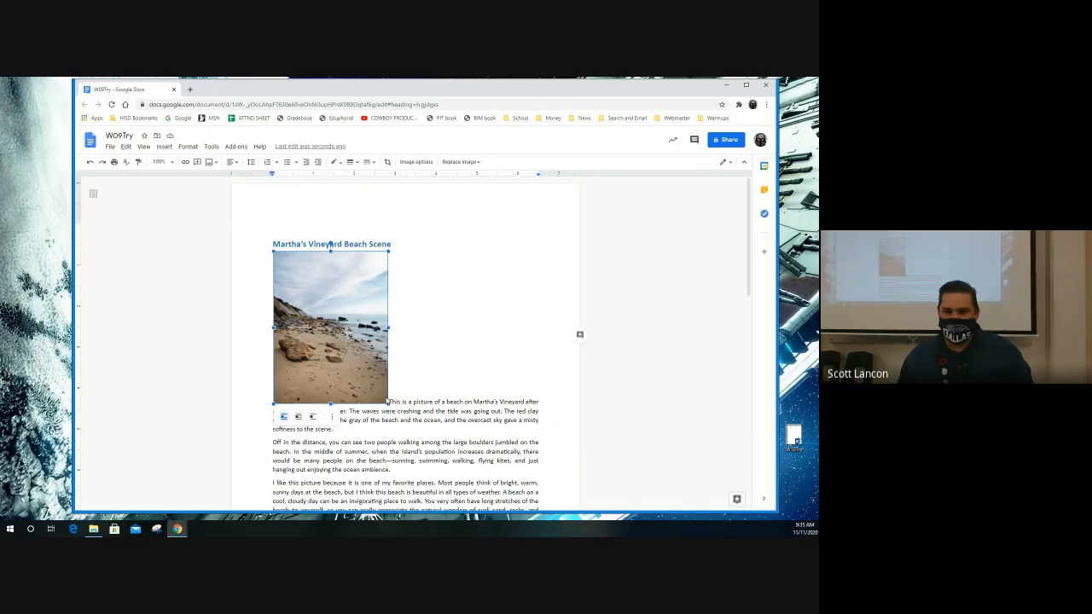
{"action": "mouse_move", "coordinate": [391, 399]}
{"action": "left_mouse_down"}
{"action": "mouse_move", "coordinate": [541, 401]}
{"action": "mouse_move", "coordinate": [403, 401]}
{"action": "left_mouse_up"}
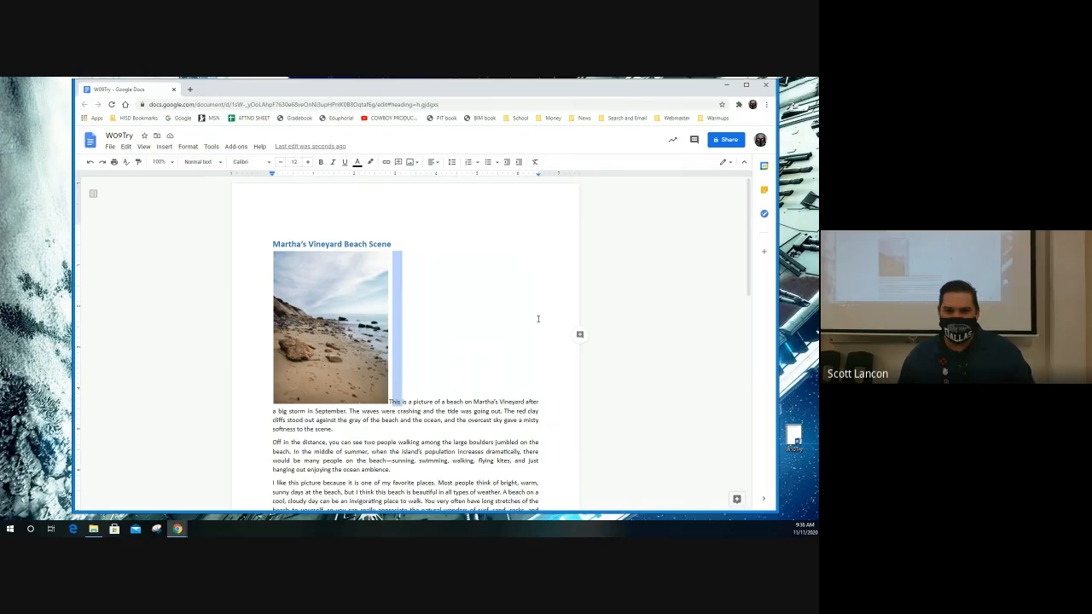
{"action": "left_click", "coordinate": [313, 372]}
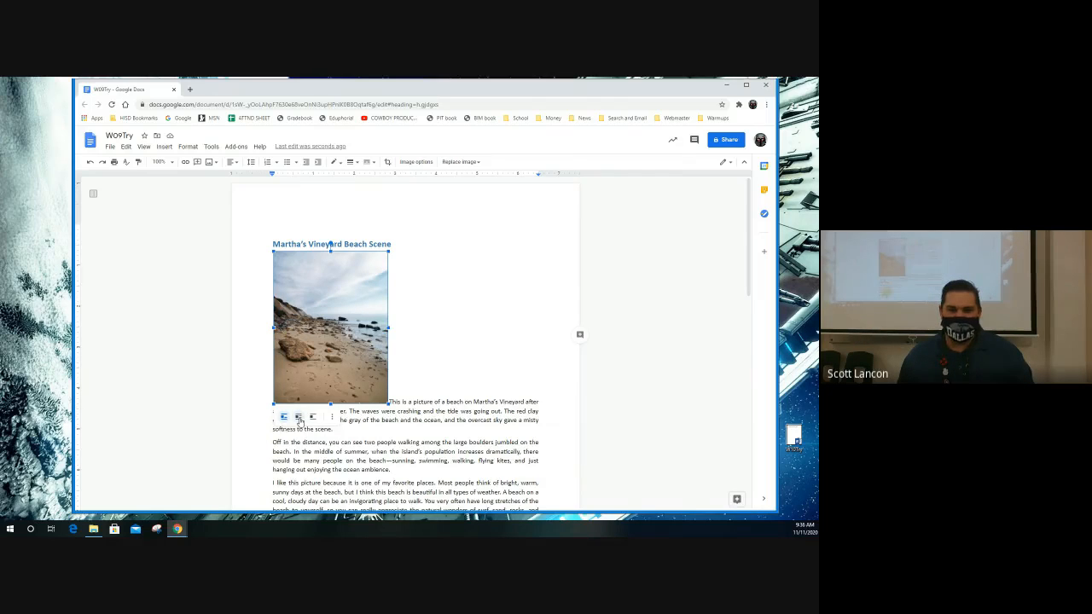
{"action": "left_click", "coordinate": [298, 418]}
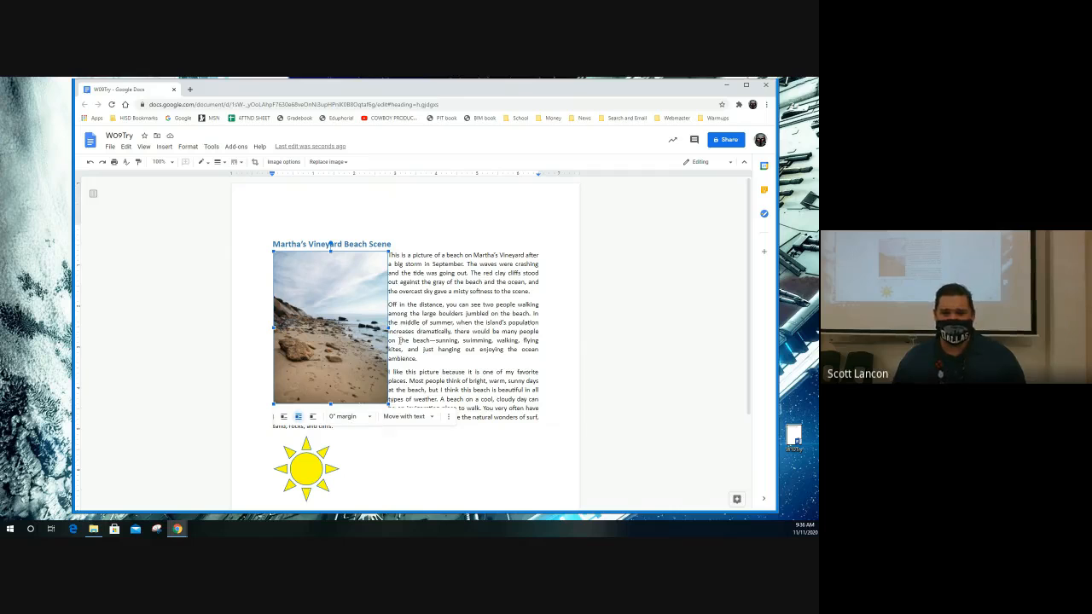
{"action": "left_click", "coordinate": [403, 342]}
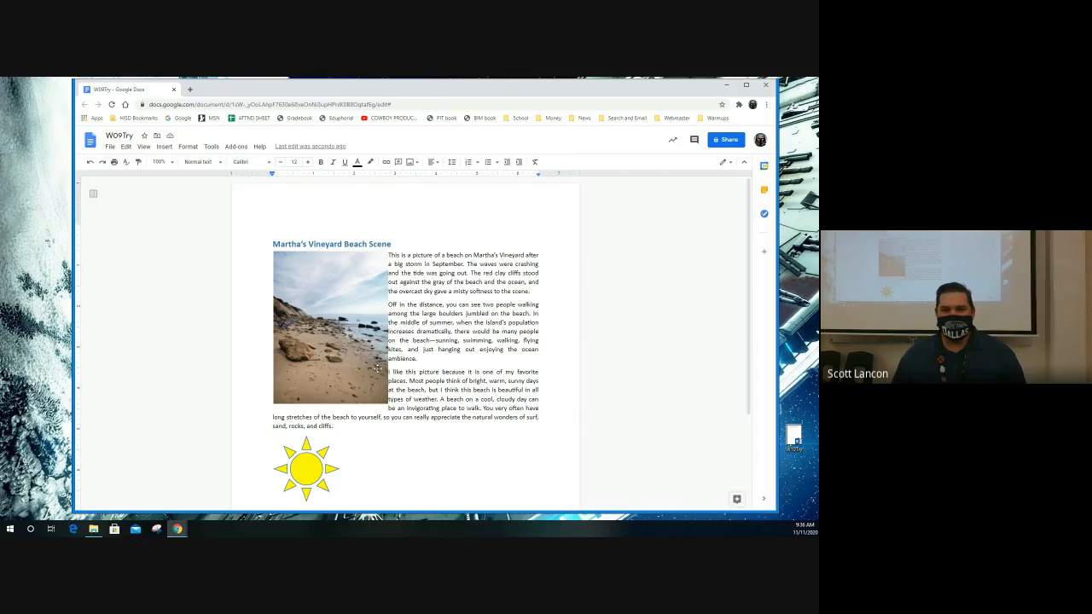
Try a 1/16" margin around the beach photo and reset the margin to 0".
{"action": "left_click", "coordinate": [339, 345]}
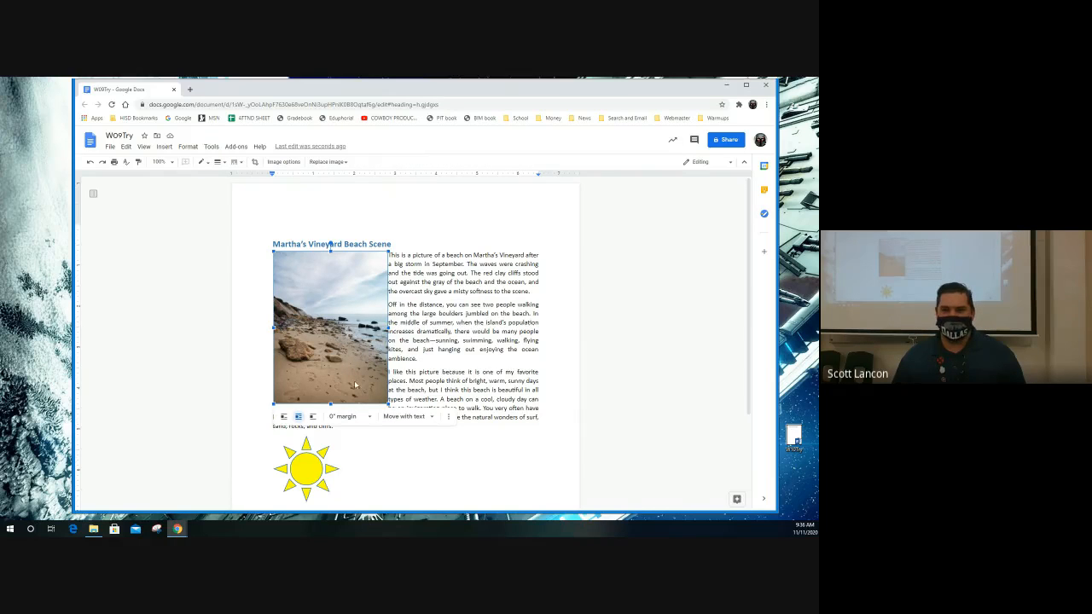
{"action": "left_click", "coordinate": [364, 418]}
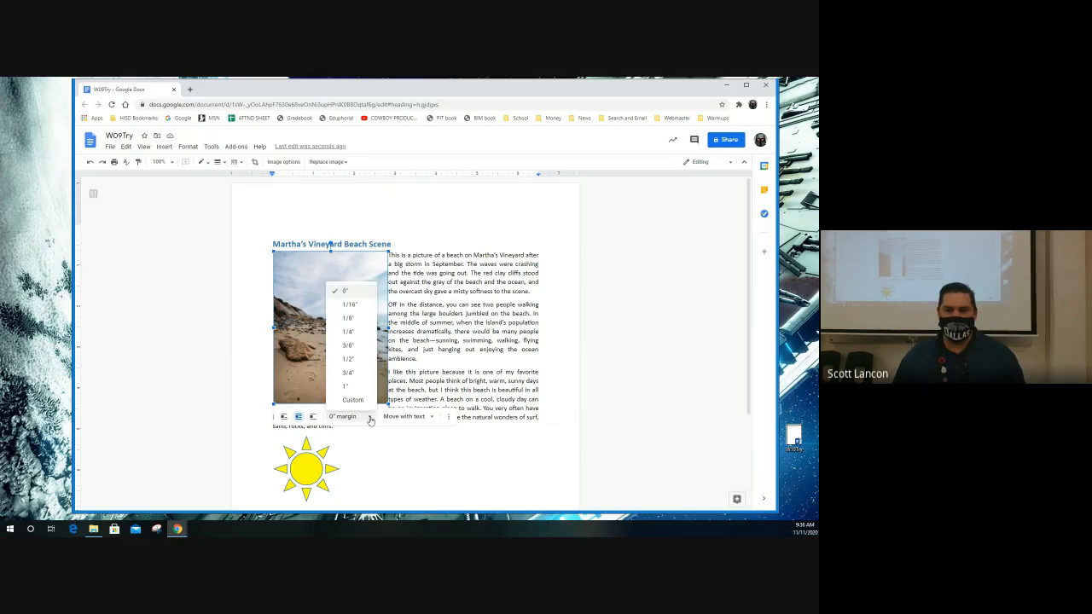
{"action": "left_click", "coordinate": [349, 304]}
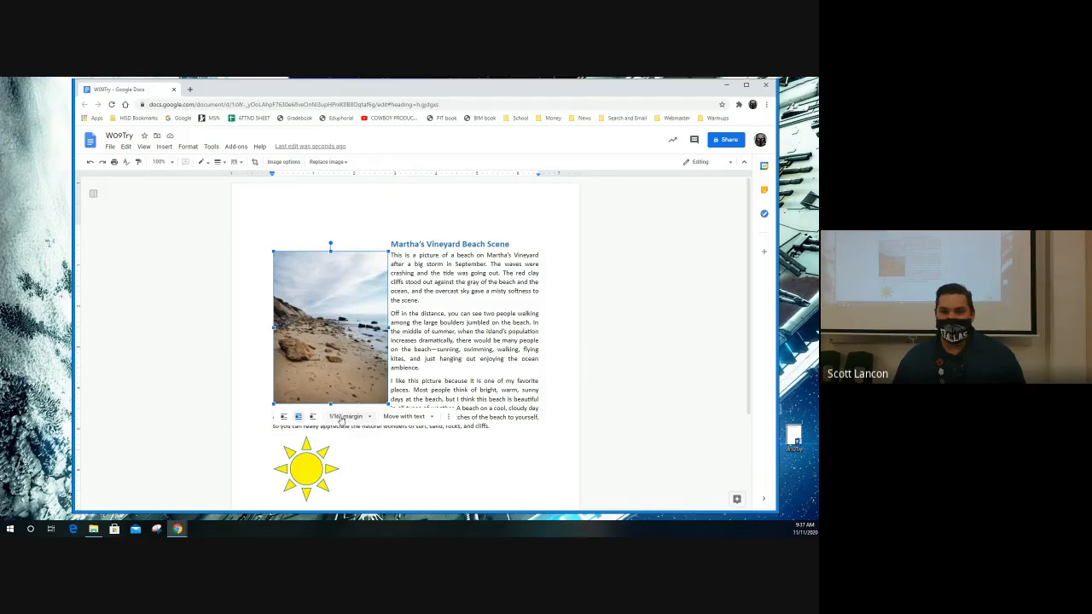
{"action": "left_click", "coordinate": [371, 418]}
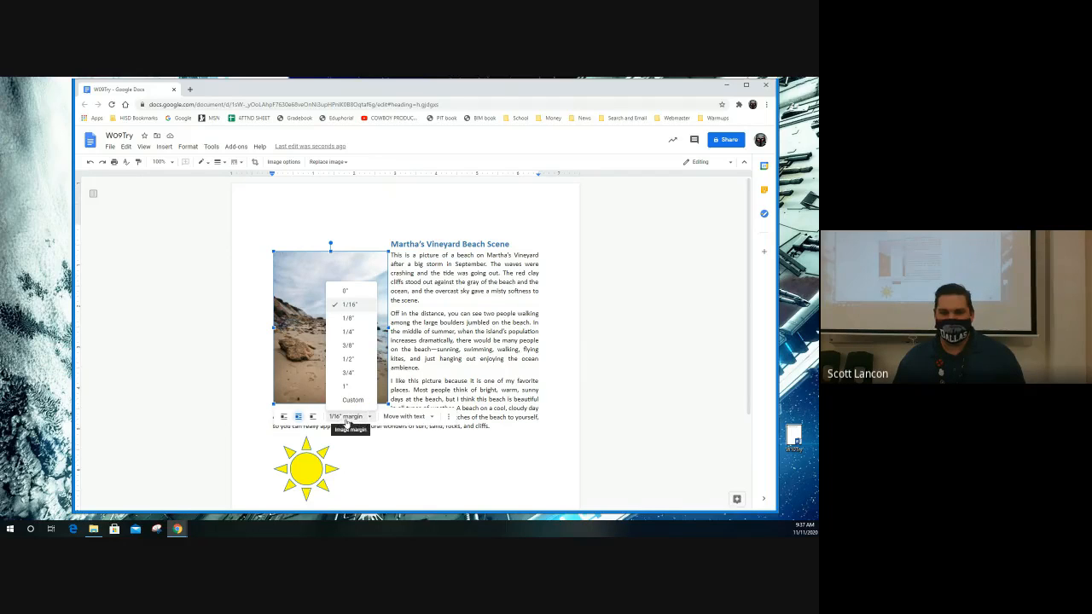
{"action": "left_click", "coordinate": [346, 291]}
Set the text-wrapping margin around the beach photo to 1/16".
{"action": "left_click", "coordinate": [357, 416]}
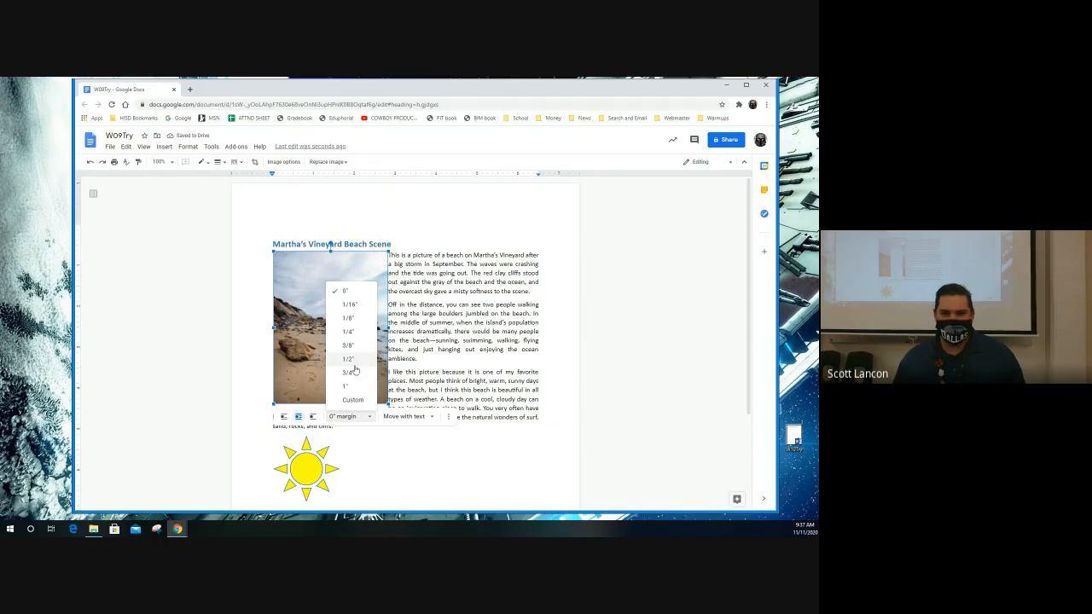
{"action": "left_click", "coordinate": [357, 308]}
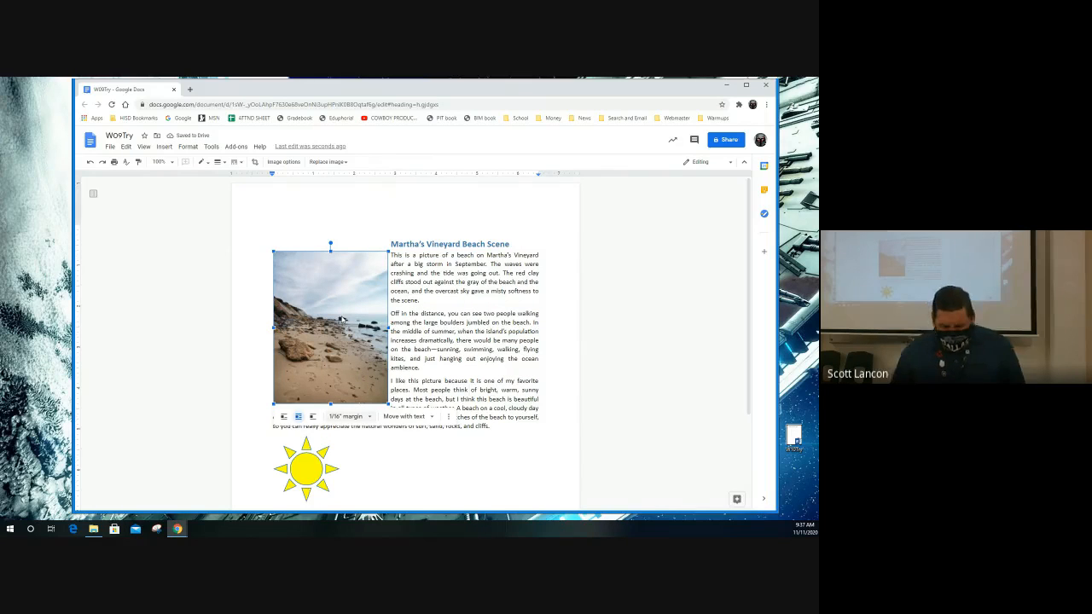
{"action": "left_click", "coordinate": [411, 300]}
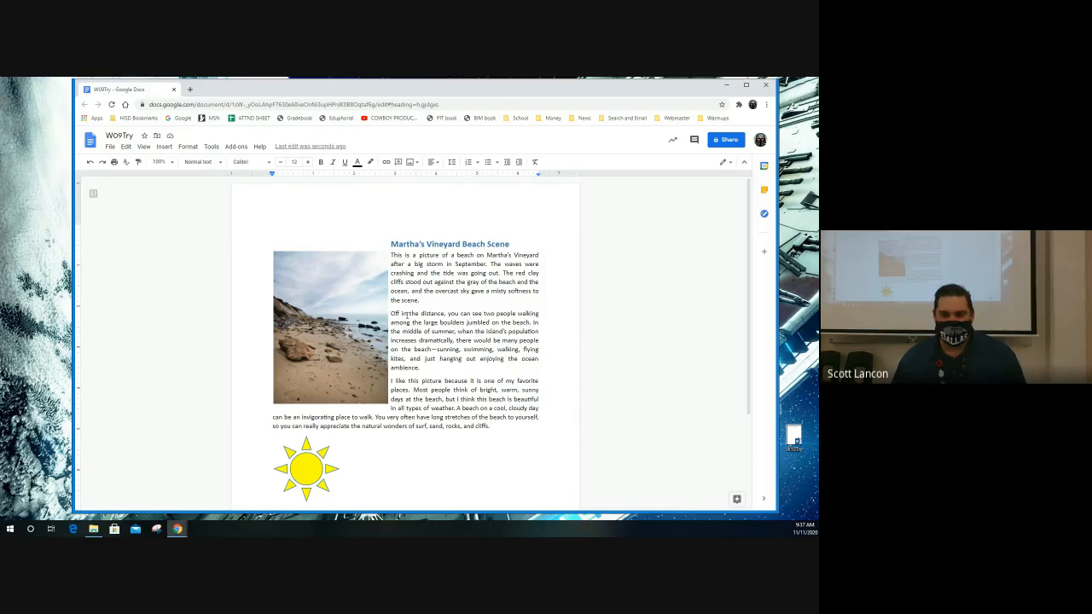
View the position options of the beach photo and close the image options.
{"action": "left_click", "coordinate": [362, 291]}
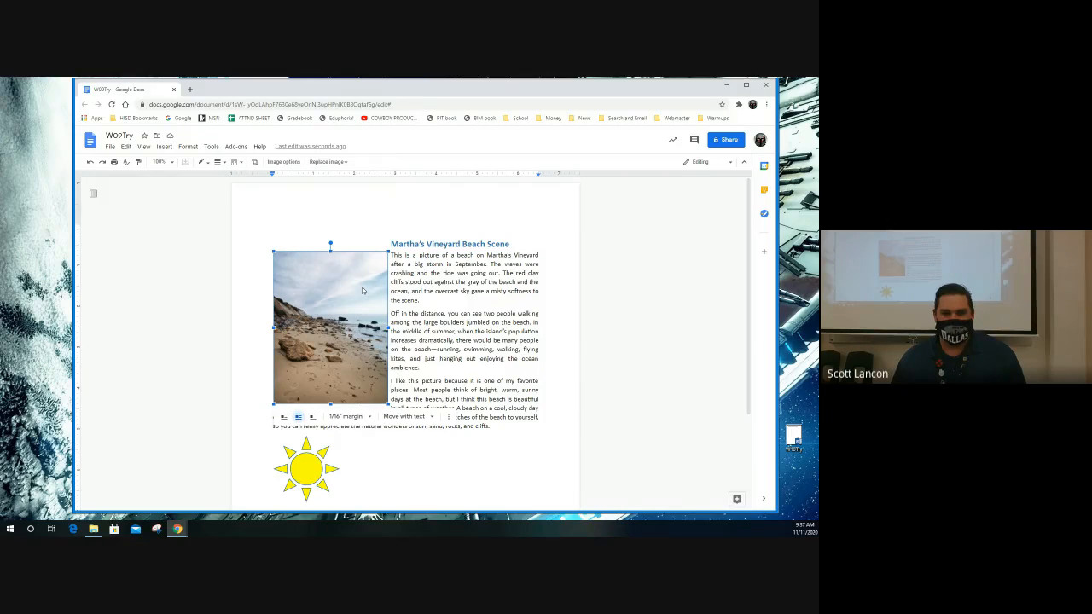
{"action": "left_click", "coordinate": [432, 417]}
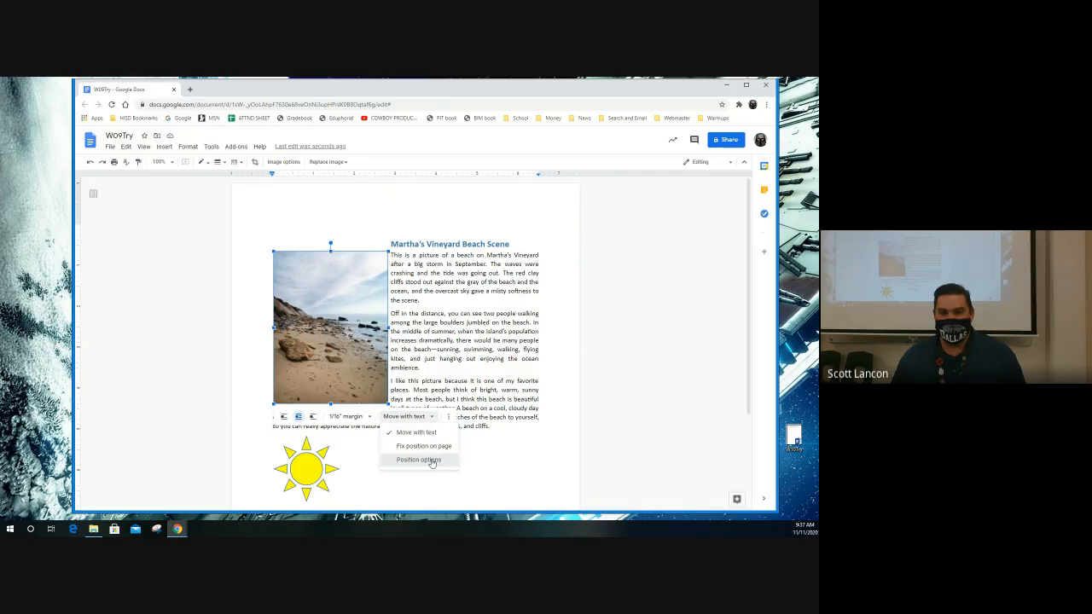
{"action": "left_click", "coordinate": [432, 460]}
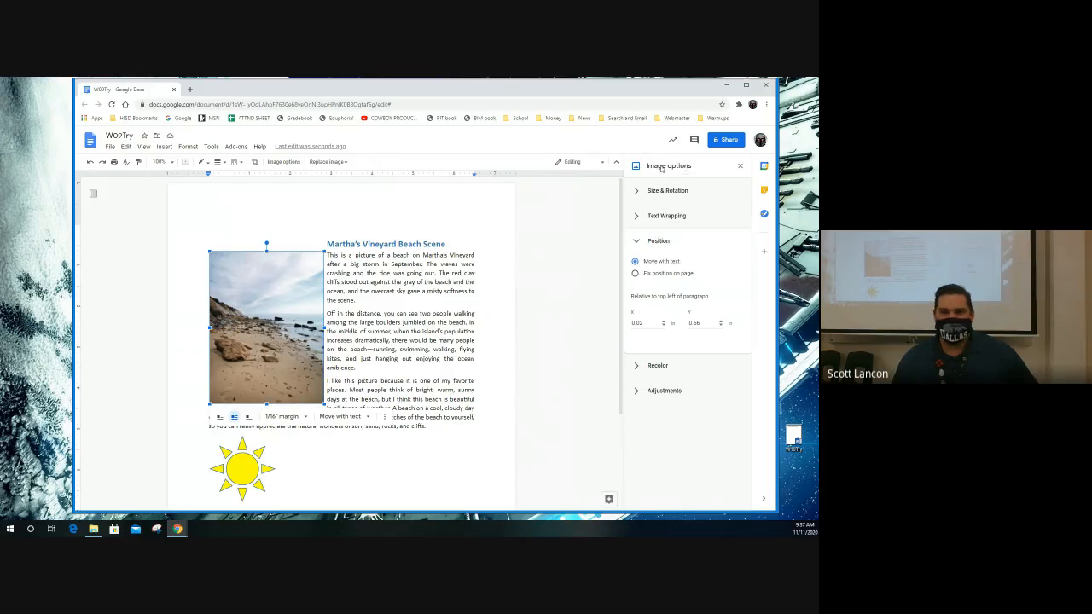
{"action": "left_click", "coordinate": [740, 167]}
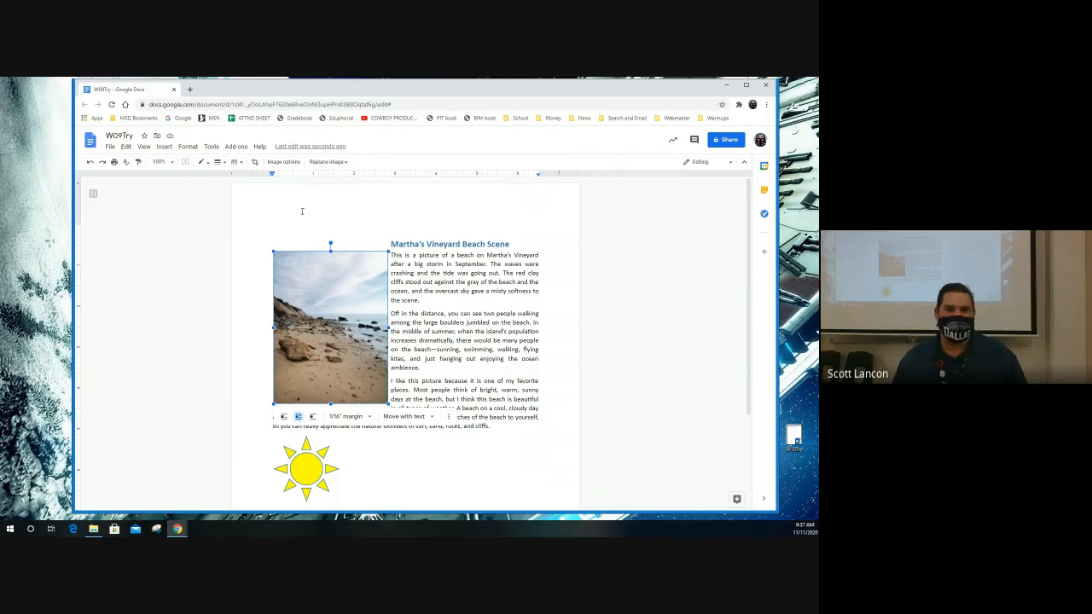
Reopen the image options for the beach photo and expand the Size & Rotation settings.
{"action": "left_click", "coordinate": [336, 226]}
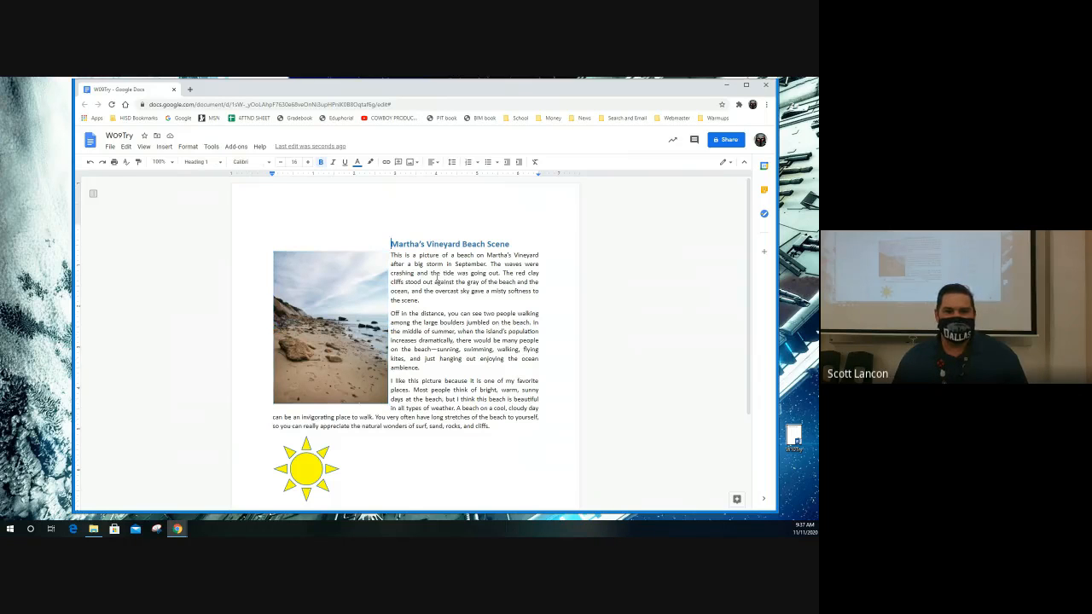
{"action": "left_click", "coordinate": [325, 292]}
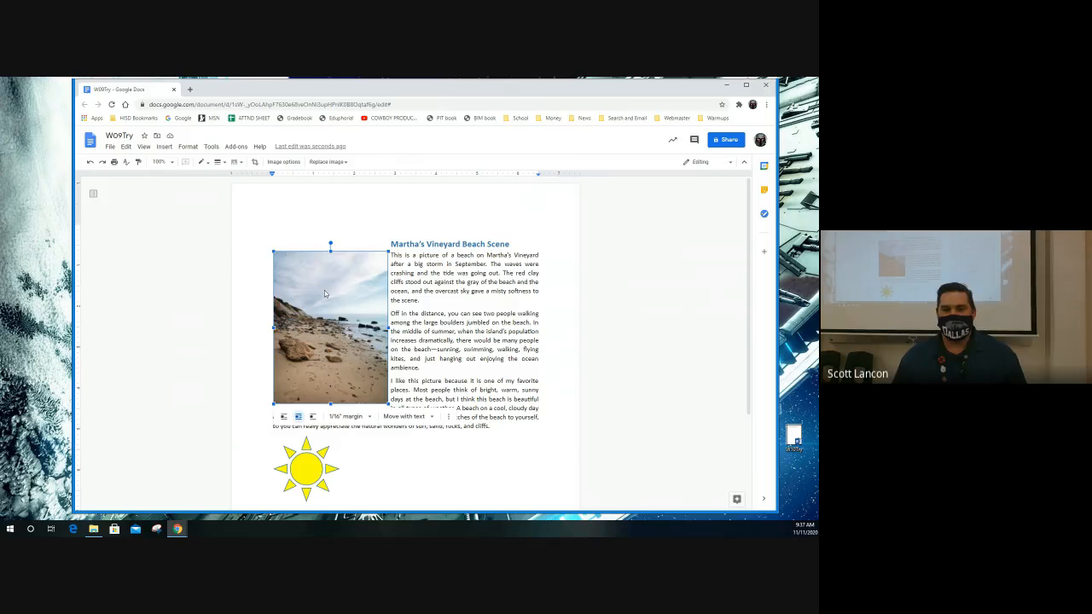
{"action": "left_click", "coordinate": [284, 162]}
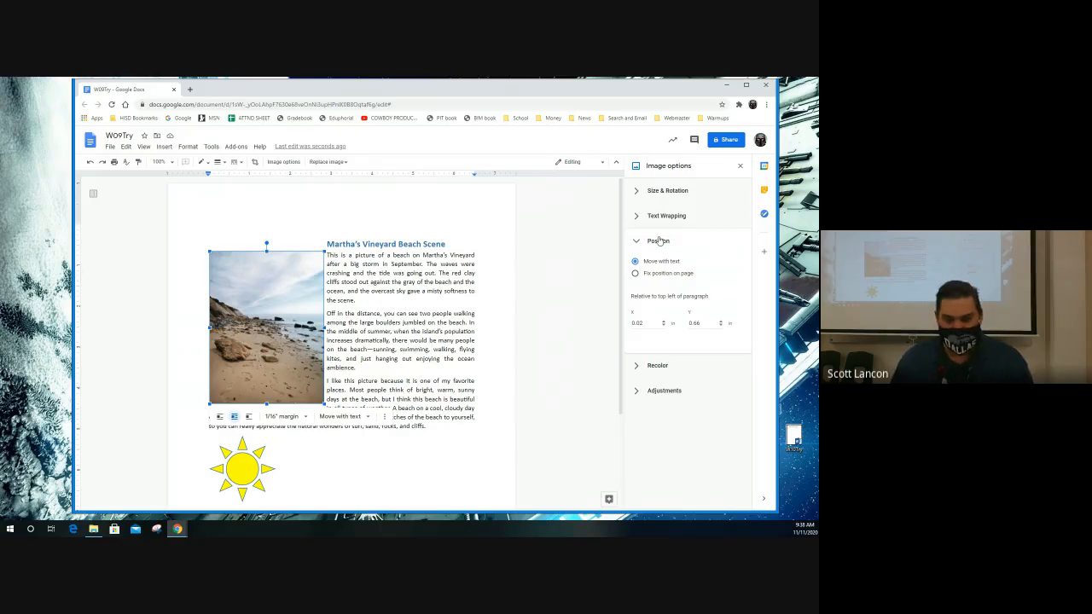
{"action": "left_click", "coordinate": [635, 192]}
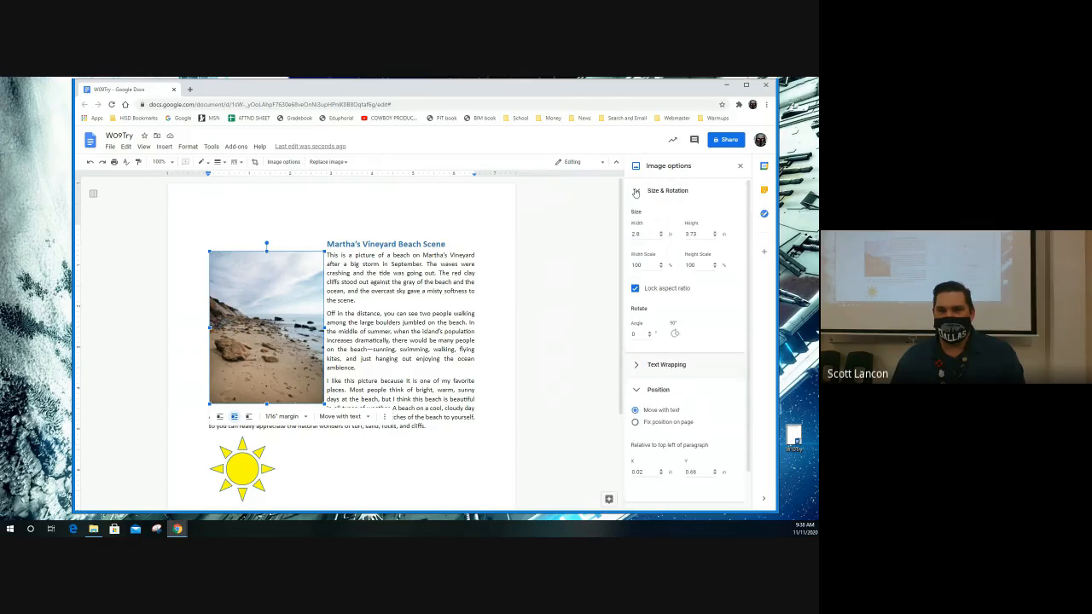
{"action": "left_click", "coordinate": [637, 193]}
{"action": "left_click", "coordinate": [636, 193]}
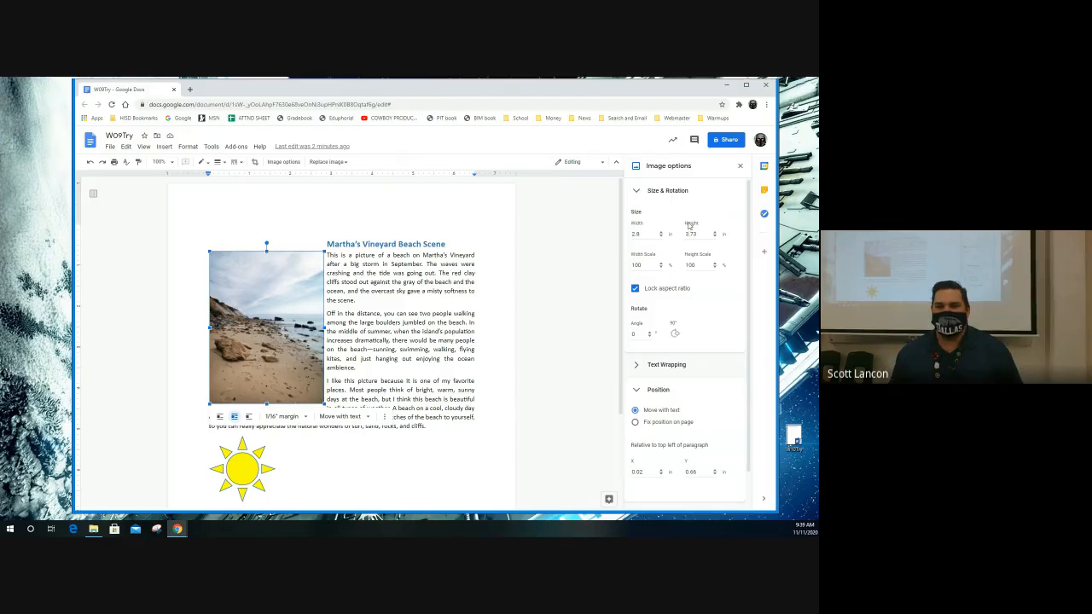
Rotate the beach photo clockwise to 14° by its angle value and adjust it freehand to about 13.2°.
{"action": "left_click", "coordinate": [650, 334]}
{"action": "left_click", "coordinate": [650, 334]}
{"action": "left_click", "coordinate": [650, 335]}
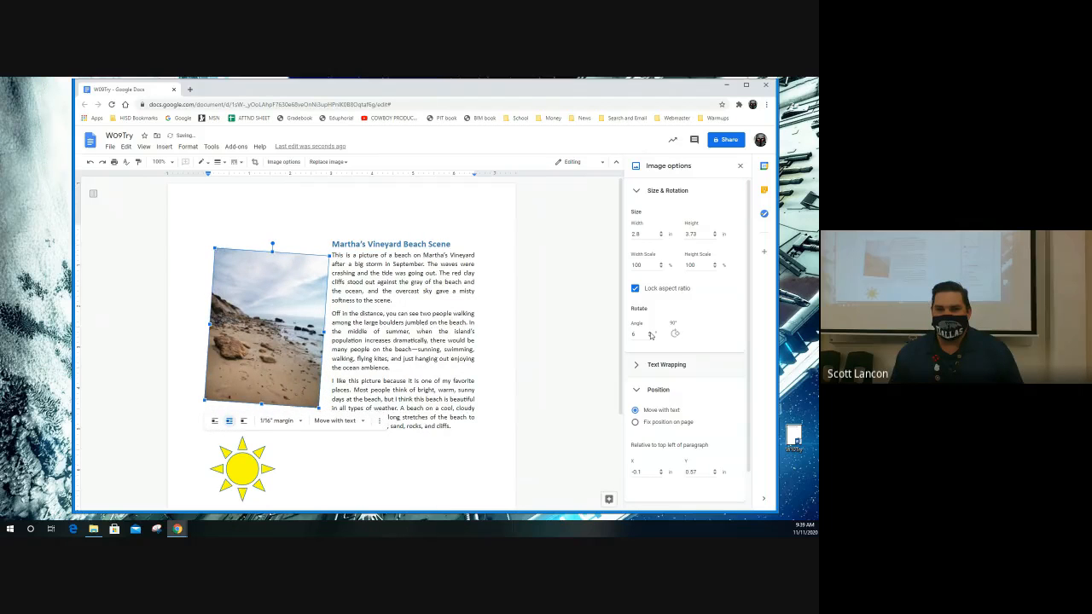
{"action": "left_click", "coordinate": [650, 334]}
{"action": "left_click", "coordinate": [650, 335]}
{"action": "left_click", "coordinate": [650, 334]}
{"action": "left_click", "coordinate": [650, 335]}
{"action": "left_click", "coordinate": [650, 335]}
{"action": "left_click", "coordinate": [650, 334]}
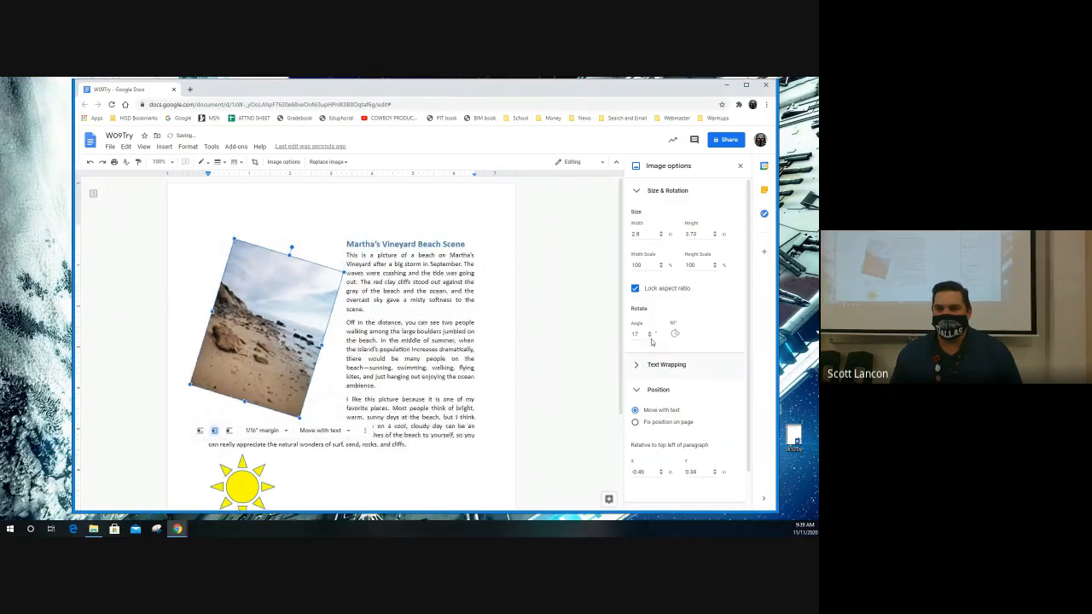
{"action": "left_click", "coordinate": [650, 336]}
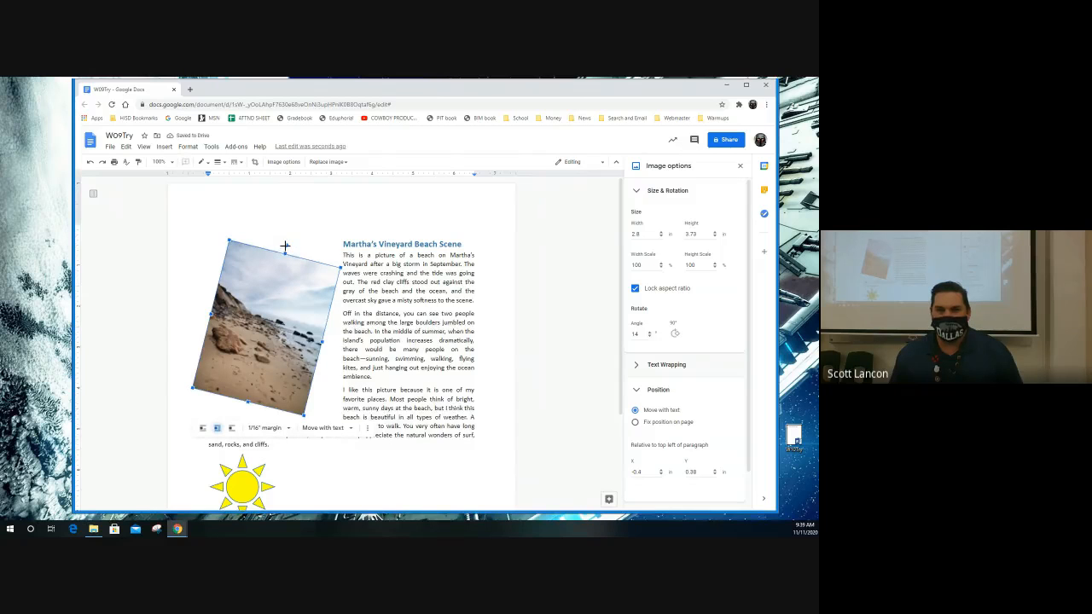
{"action": "mouse_move", "coordinate": [288, 247]}
{"action": "left_mouse_down"}
{"action": "mouse_move", "coordinate": [287, 236]}
{"action": "mouse_move", "coordinate": [294, 242]}
{"action": "left_mouse_up"}
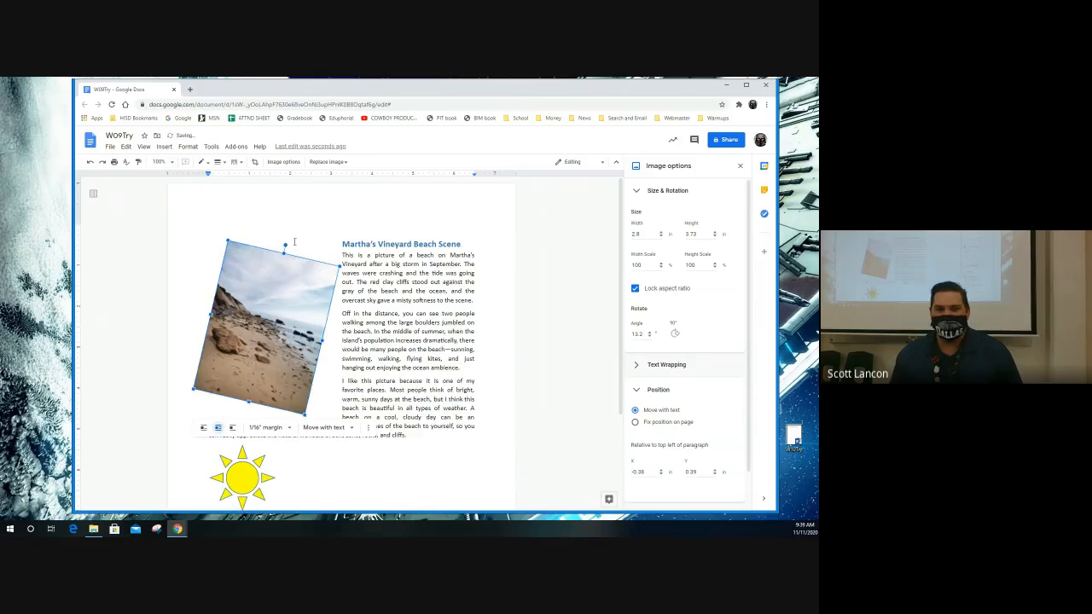
Lower the beach photo's rotation angle to 0.2° to straighten it.
{"action": "left_click", "coordinate": [649, 337]}
{"action": "left_click", "coordinate": [649, 337]}
{"action": "left_click", "coordinate": [649, 336]}
{"action": "left_click", "coordinate": [649, 337]}
{"action": "left_click", "coordinate": [649, 337]}
{"action": "left_click", "coordinate": [650, 338]}
{"action": "left_click", "coordinate": [649, 338]}
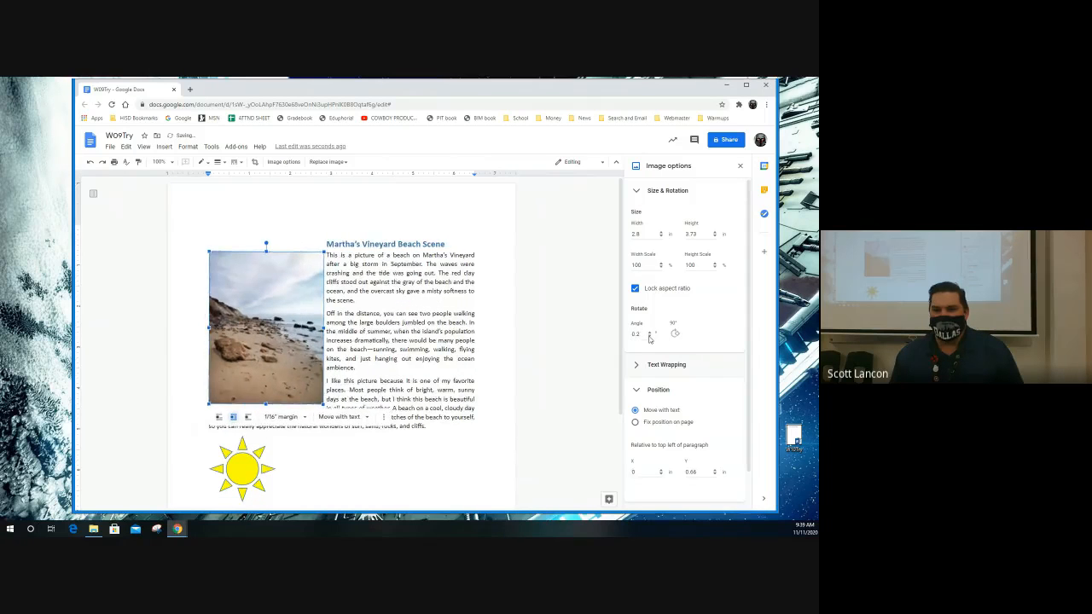
Expand the beach photo's text wrapping settings, fix its position on the page and browse through the quick layouts.
{"action": "scroll", "coordinate": [681, 348], "scroll_direction": "down", "scroll_amount": 1}
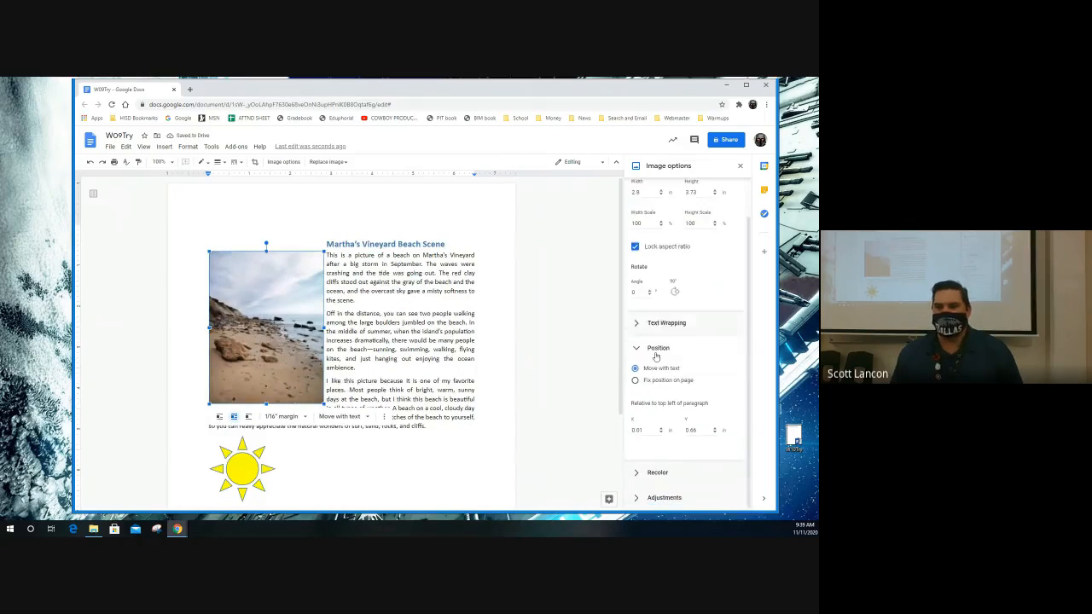
{"action": "left_click", "coordinate": [638, 328]}
{"action": "scroll", "coordinate": [648, 315], "scroll_direction": "down", "scroll_amount": 2}
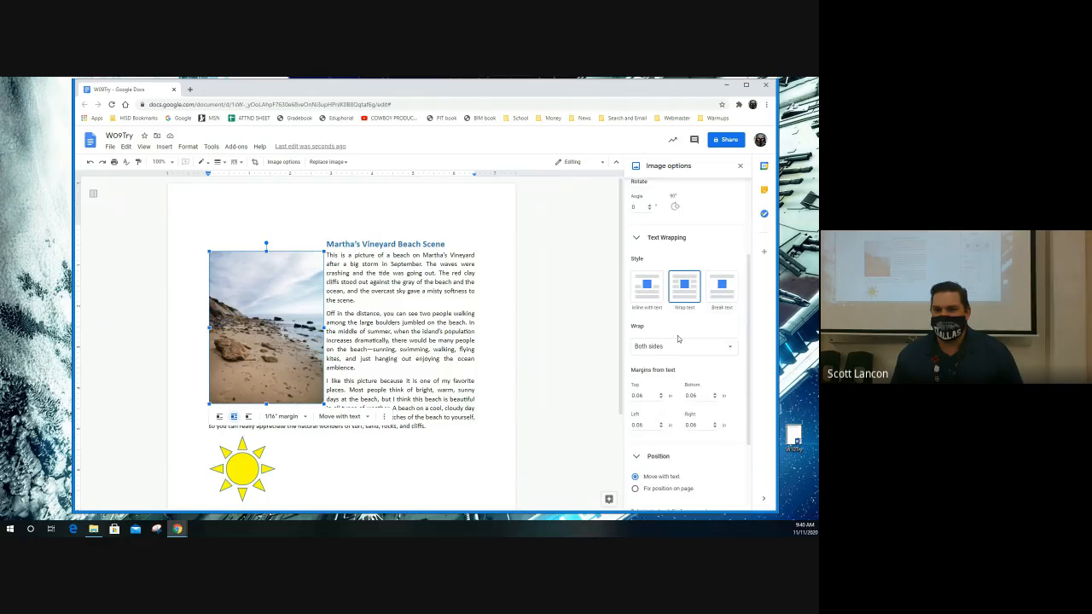
{"action": "scroll", "coordinate": [678, 338], "scroll_direction": "down", "scroll_amount": 1}
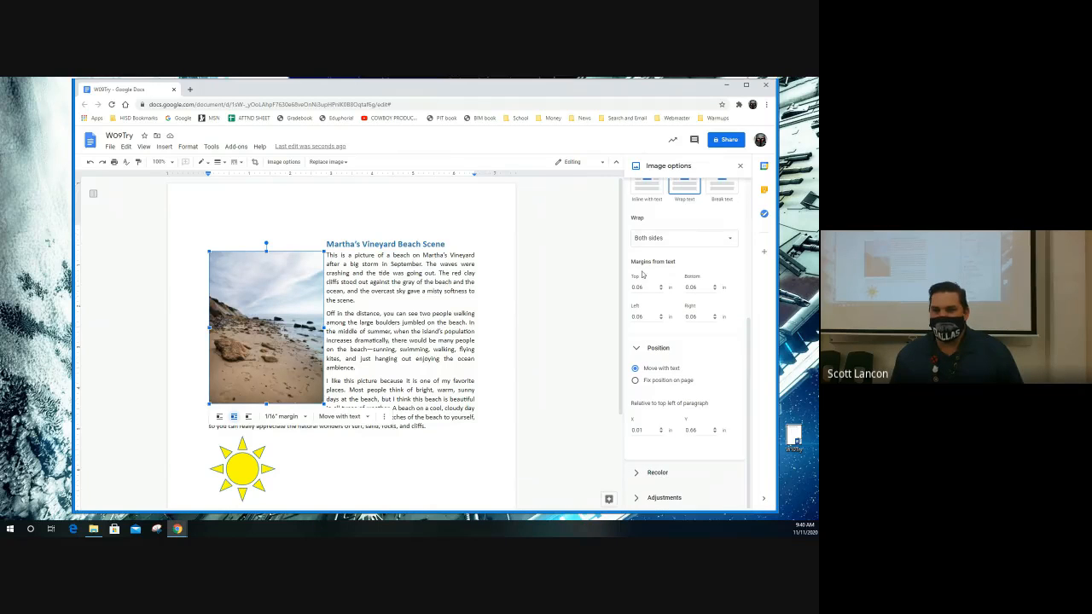
{"action": "left_click", "coordinate": [635, 381]}
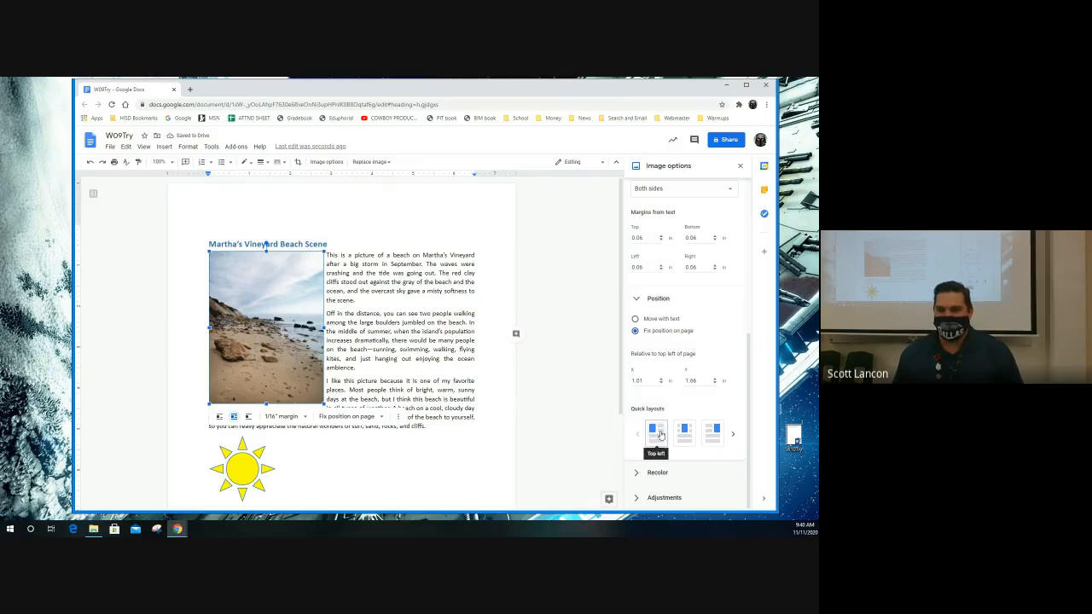
{"action": "left_click", "coordinate": [732, 434]}
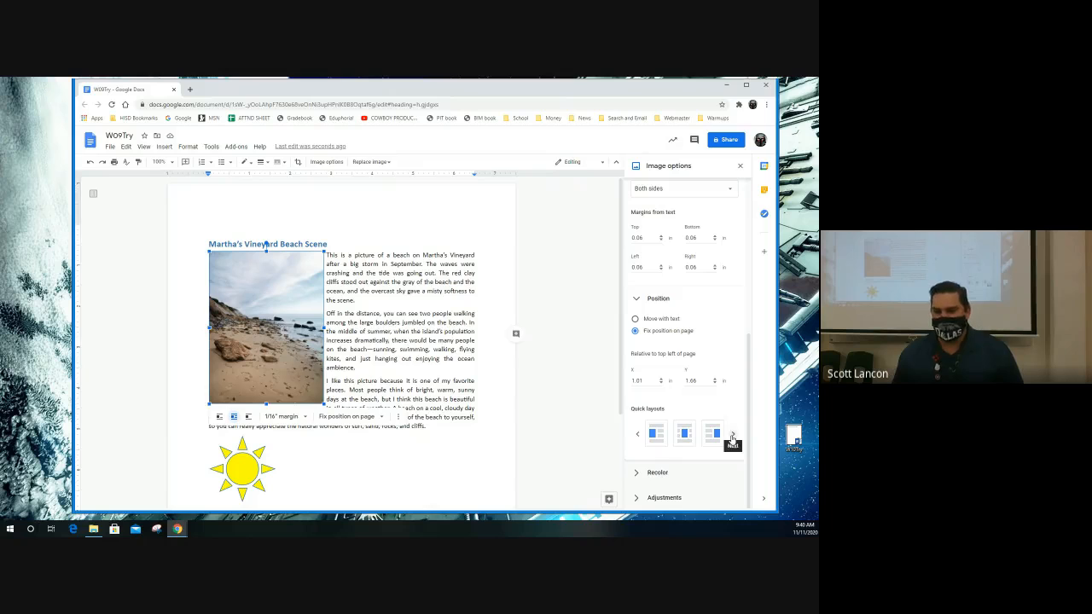
{"action": "left_click", "coordinate": [732, 436]}
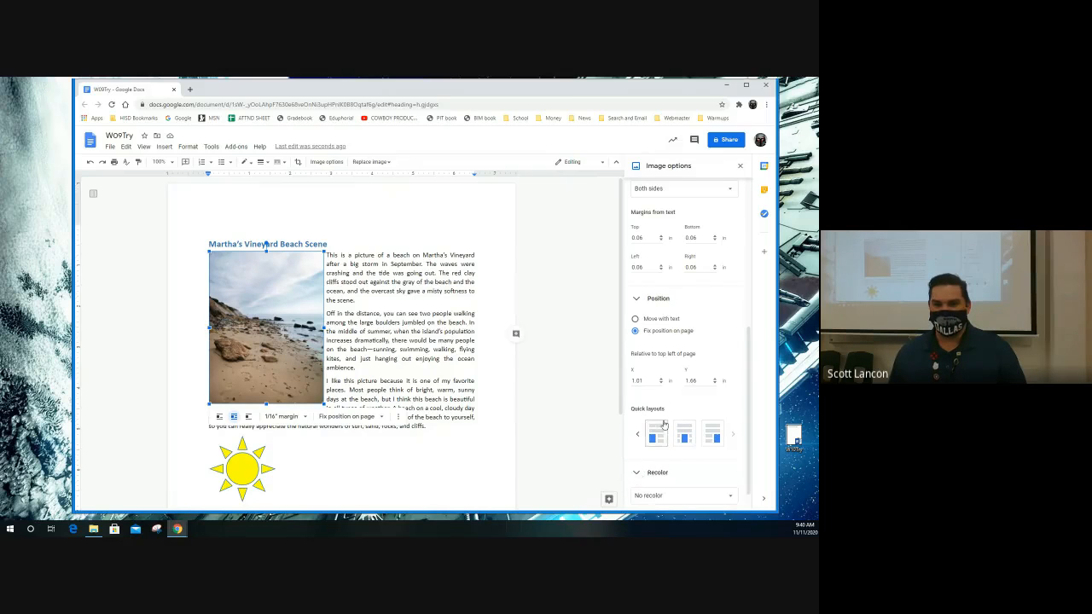
Recolor the beach photo with the Light 5, Light 8 and Dark 4 presets in turn, finishing with Grayscale.
{"action": "left_click", "coordinate": [648, 471]}
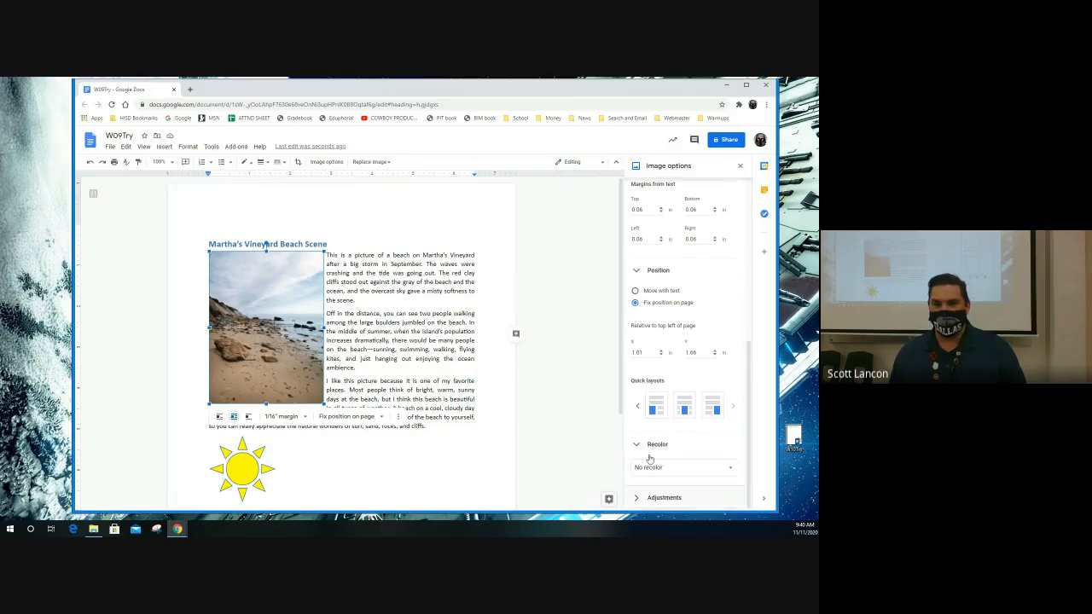
{"action": "left_click", "coordinate": [730, 469]}
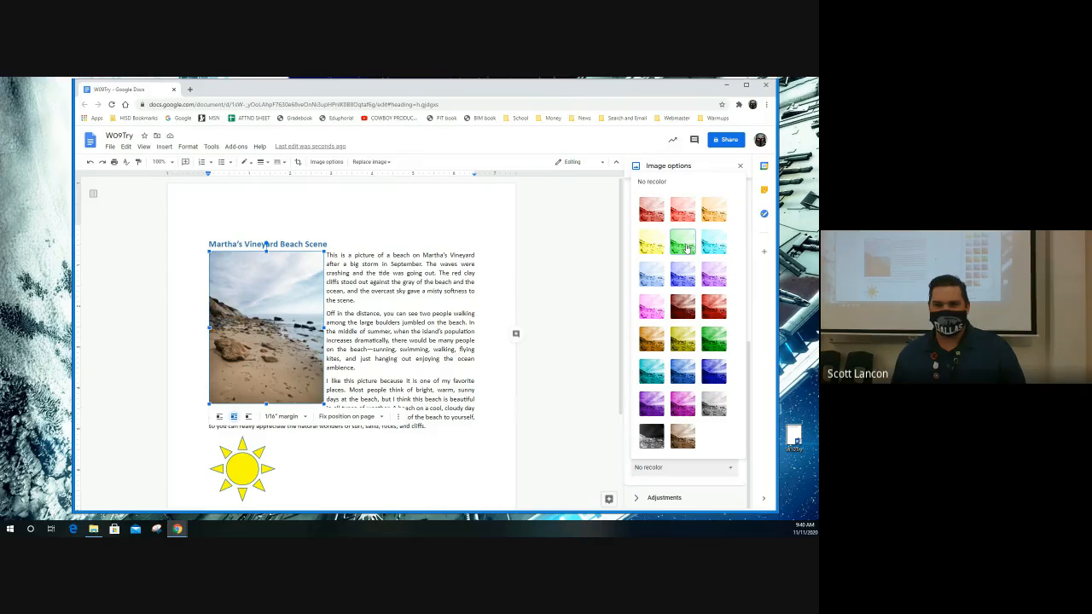
{"action": "left_click", "coordinate": [683, 245]}
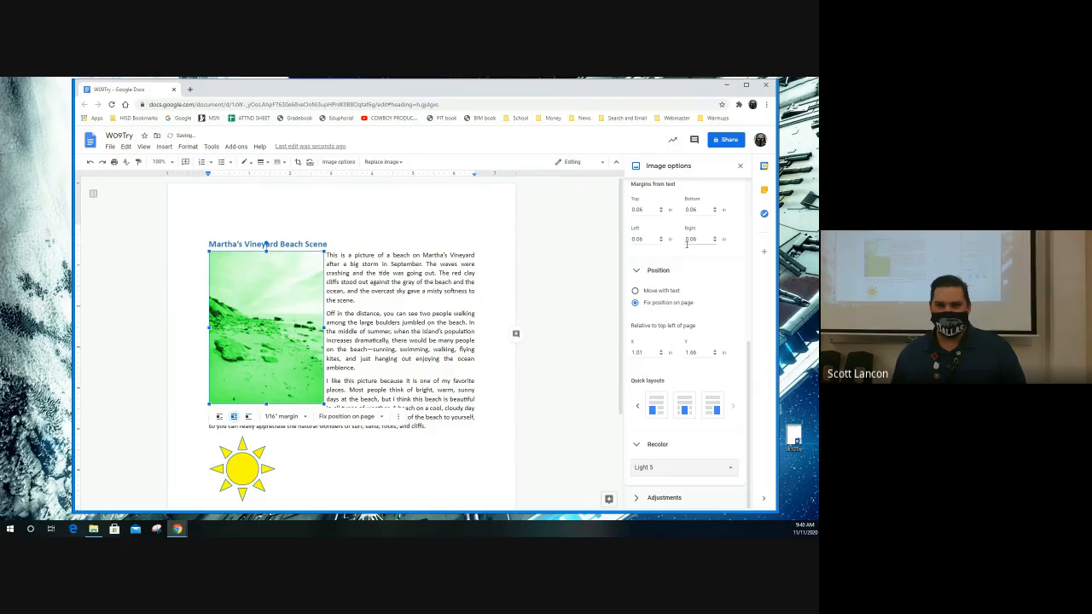
{"action": "left_click", "coordinate": [685, 469]}
{"action": "left_click", "coordinate": [683, 274]}
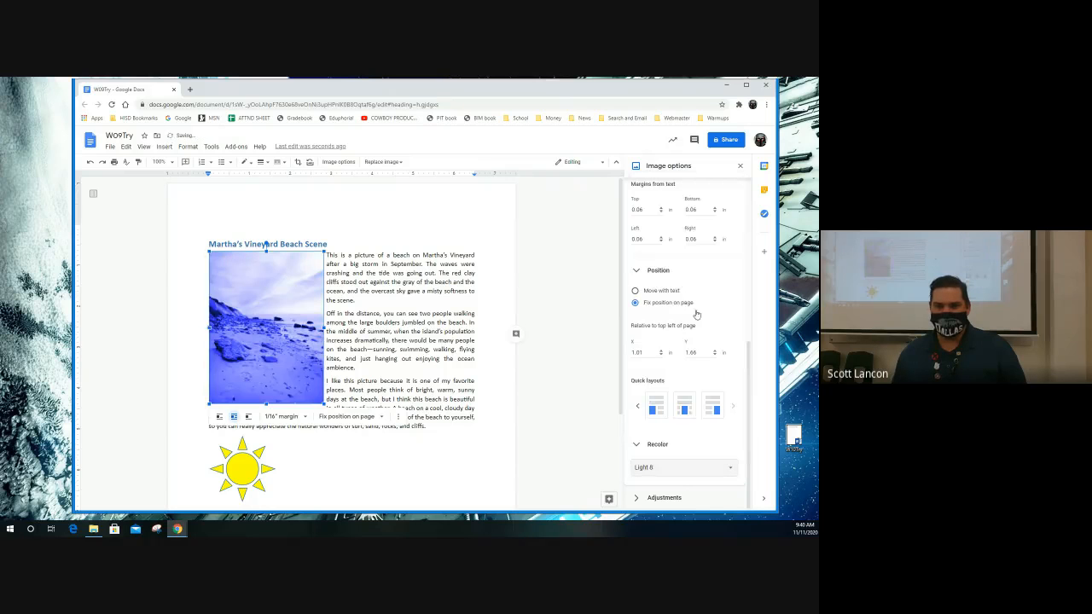
{"action": "left_click", "coordinate": [689, 467]}
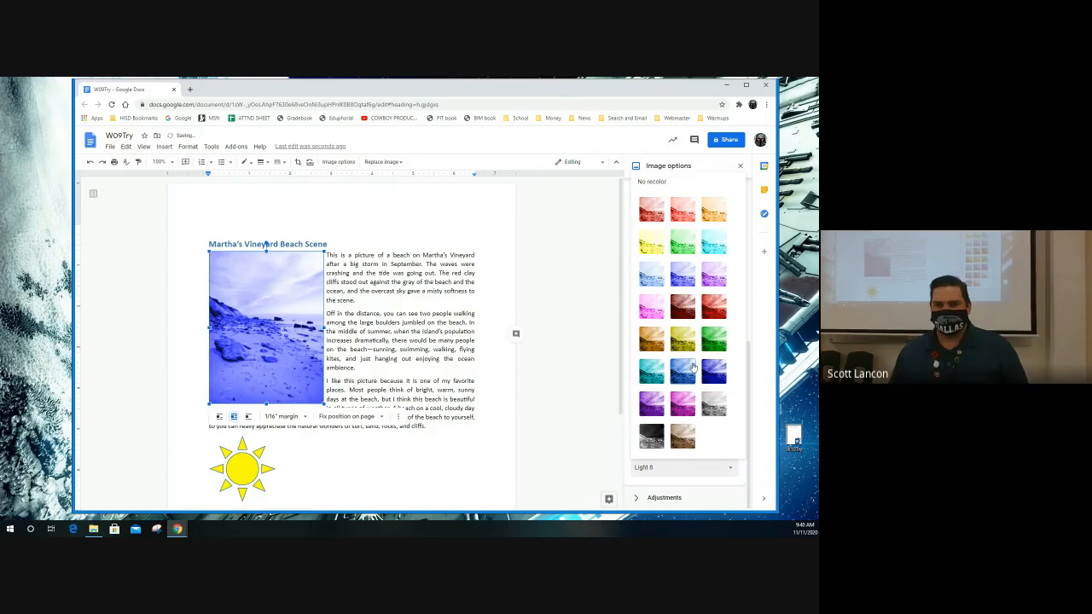
{"action": "left_click", "coordinate": [692, 341]}
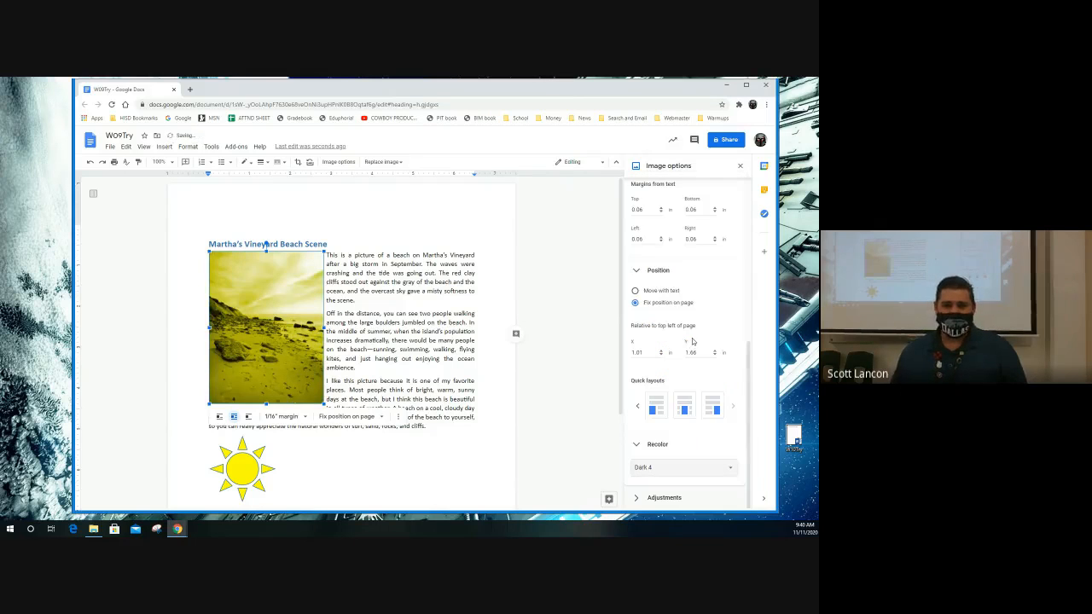
{"action": "left_click", "coordinate": [684, 472]}
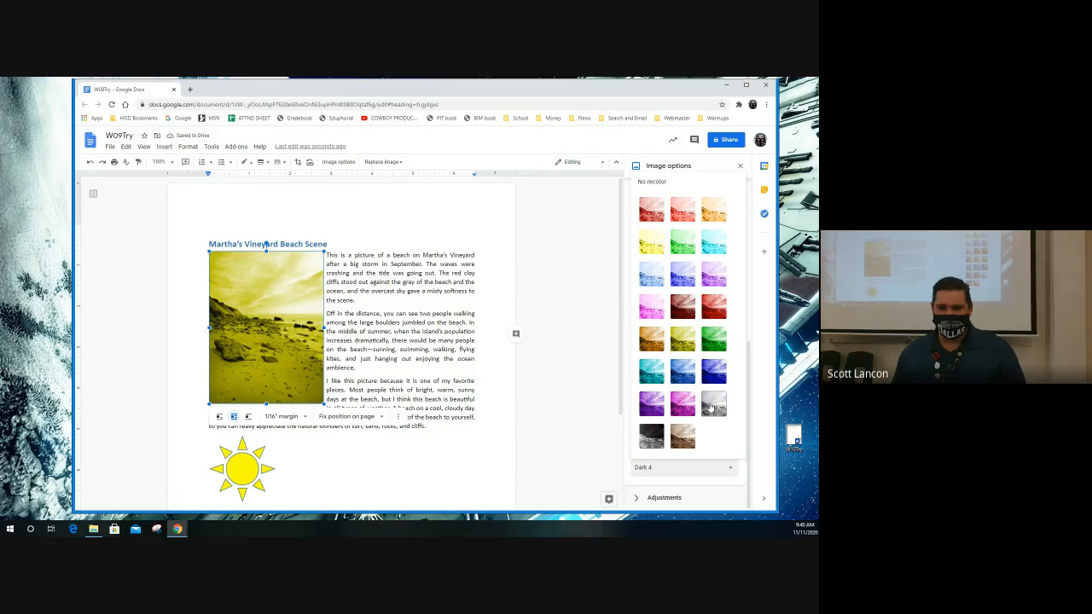
{"action": "left_click", "coordinate": [713, 407]}
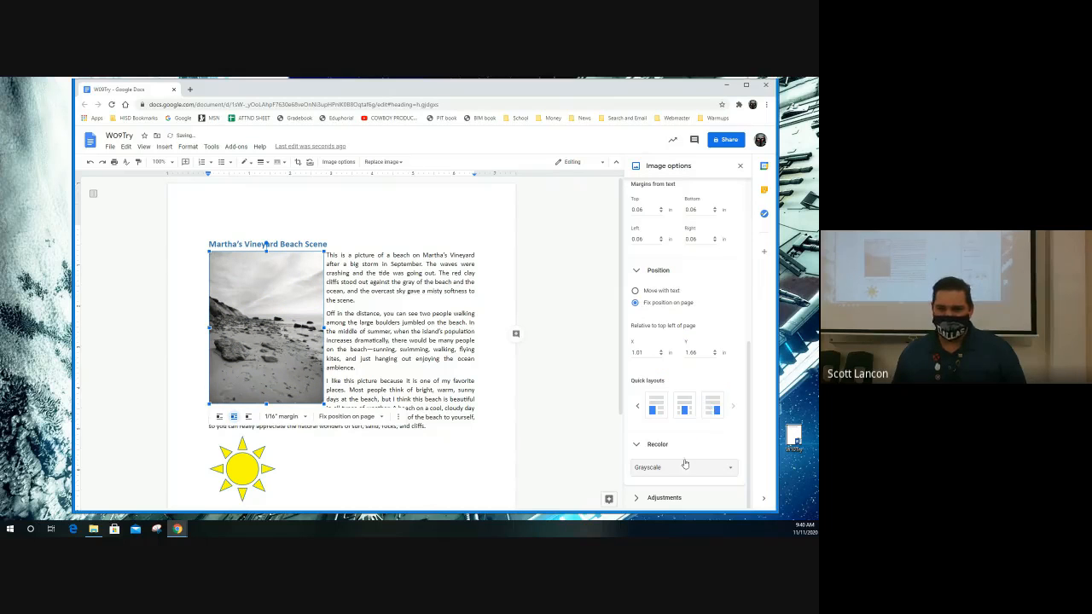
Expand the beach photo's adjustments, raise its transparency to about half and adjust its brightness.
{"action": "left_click", "coordinate": [647, 450]}
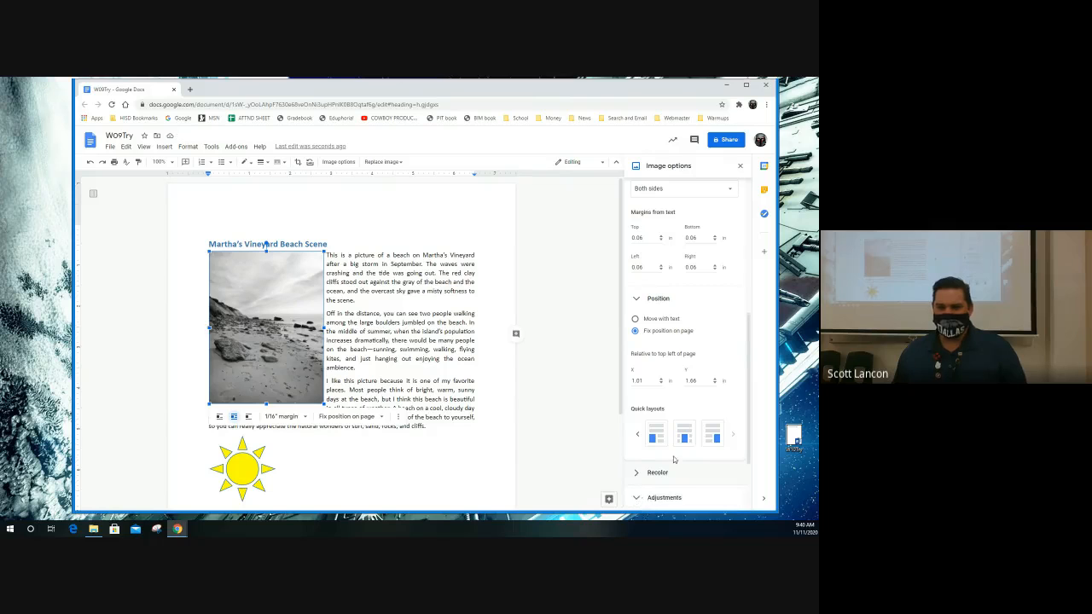
{"action": "left_click", "coordinate": [639, 497]}
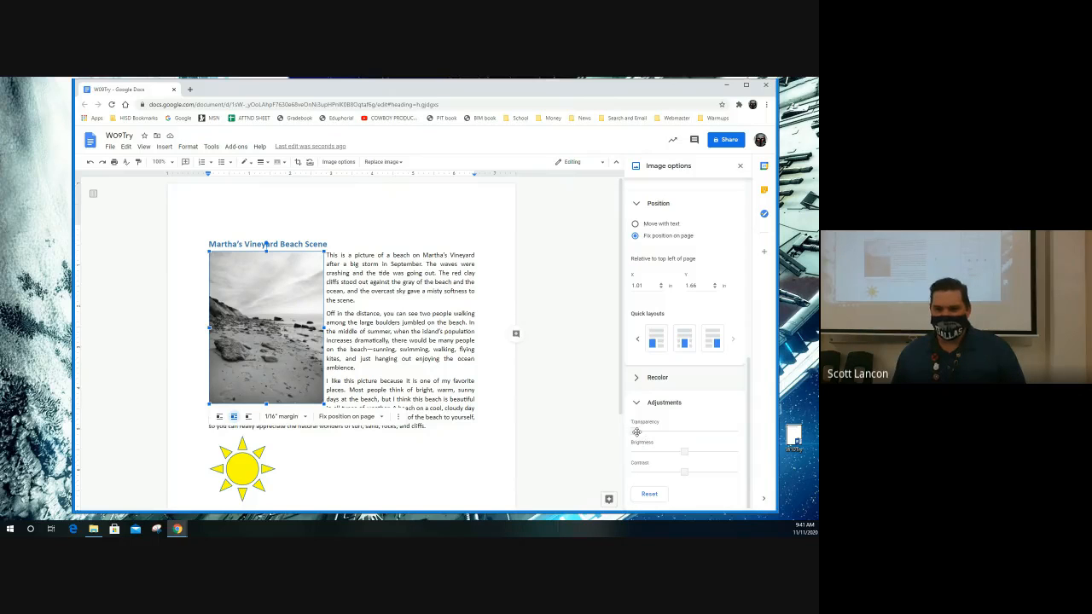
{"action": "left_click_drag", "start_coordinate": [642, 431], "coordinate": [687, 431]}
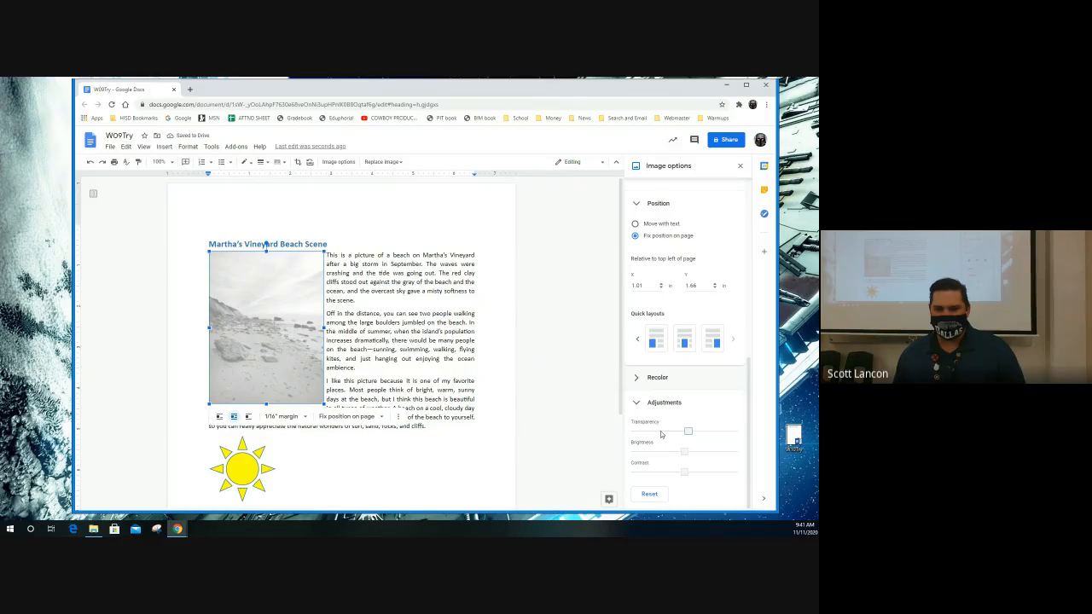
{"action": "mouse_move", "coordinate": [685, 451]}
{"action": "left_mouse_down"}
{"action": "mouse_move", "coordinate": [707, 453]}
{"action": "mouse_move", "coordinate": [699, 471]}
{"action": "mouse_move", "coordinate": [716, 471]}
{"action": "mouse_move", "coordinate": [682, 471]}
{"action": "mouse_move", "coordinate": [699, 452]}
{"action": "mouse_move", "coordinate": [672, 451]}
{"action": "mouse_move", "coordinate": [685, 451]}
{"action": "left_mouse_up"}
Remove the grayscale effect from the beach photo by setting its recolor option to No recolor.
{"action": "scroll", "coordinate": [688, 438], "scroll_direction": "up", "scroll_amount": 1}
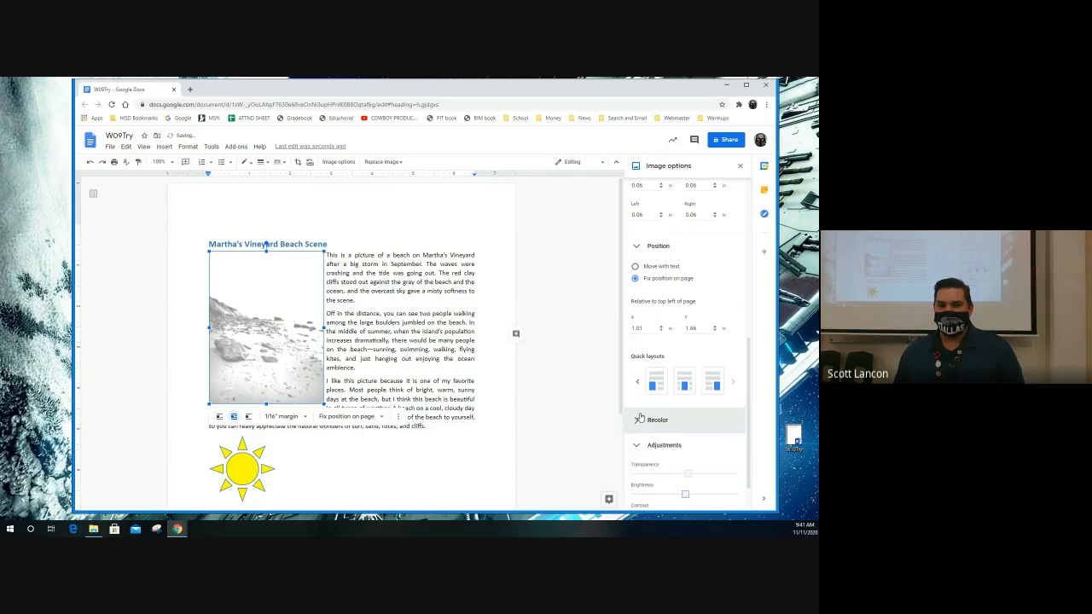
{"action": "left_click", "coordinate": [678, 420]}
{"action": "left_click", "coordinate": [656, 442]}
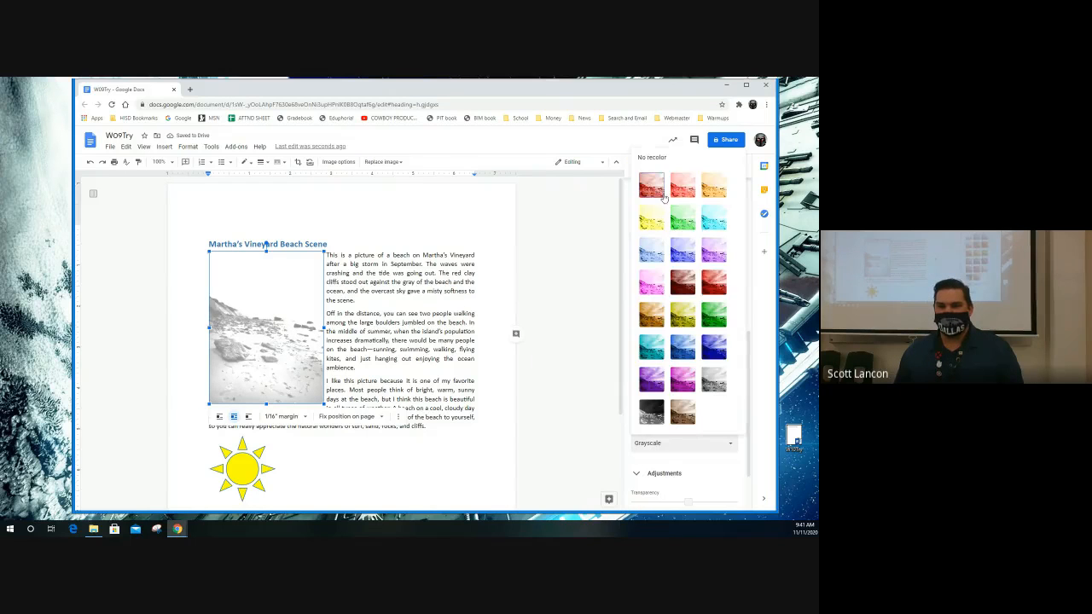
{"action": "left_click", "coordinate": [652, 159]}
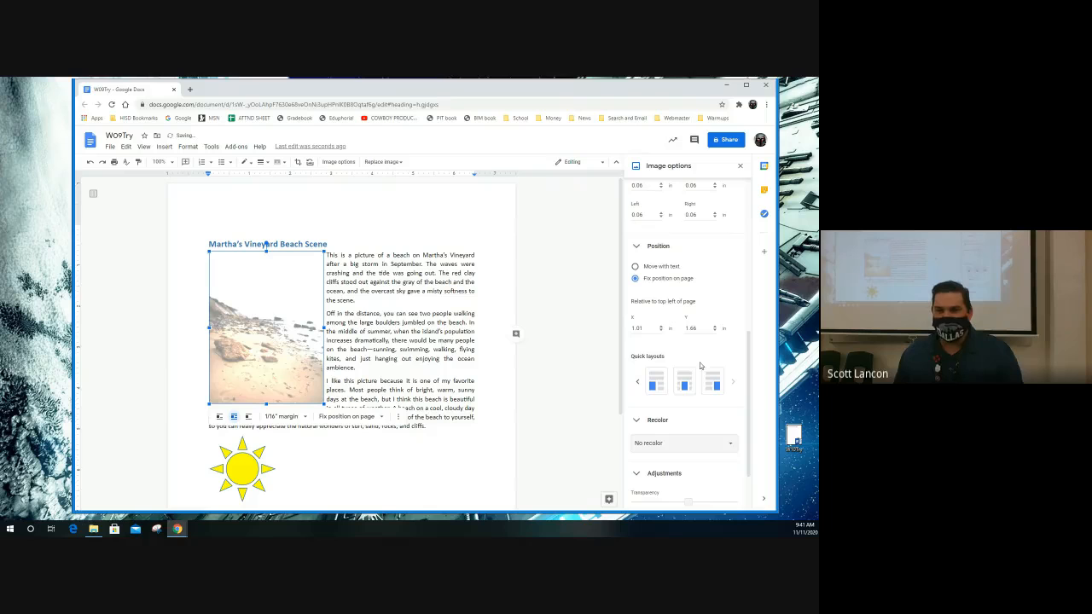
Slightly lower the beach photo's brightness and raise its contrast, and reset all of its adjustments.
{"action": "scroll", "coordinate": [681, 433], "scroll_direction": "down", "scroll_amount": 1}
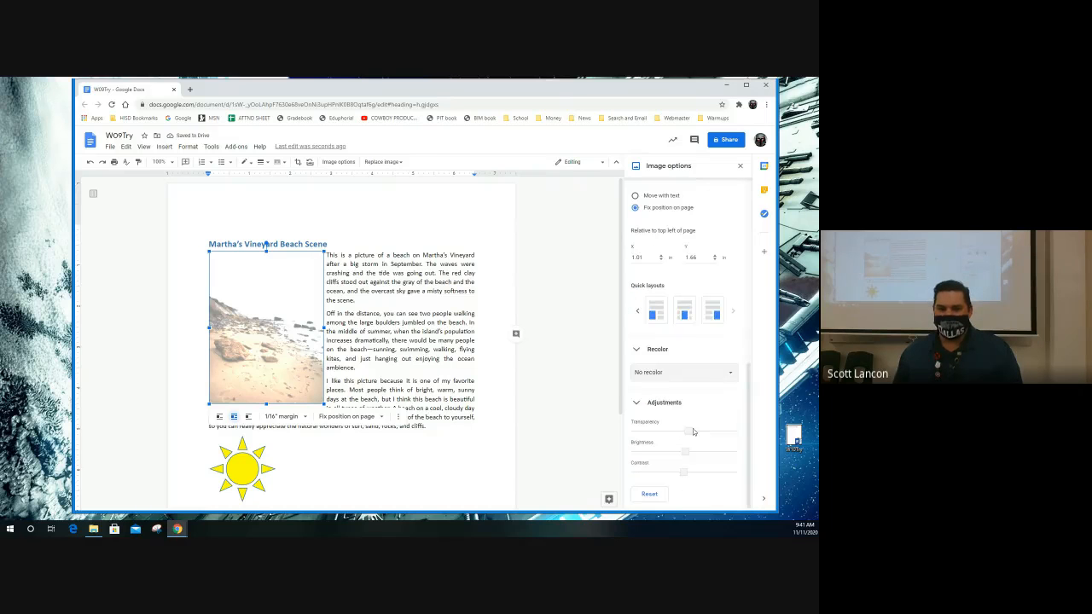
{"action": "left_click_drag", "start_coordinate": [685, 451], "coordinate": [718, 473]}
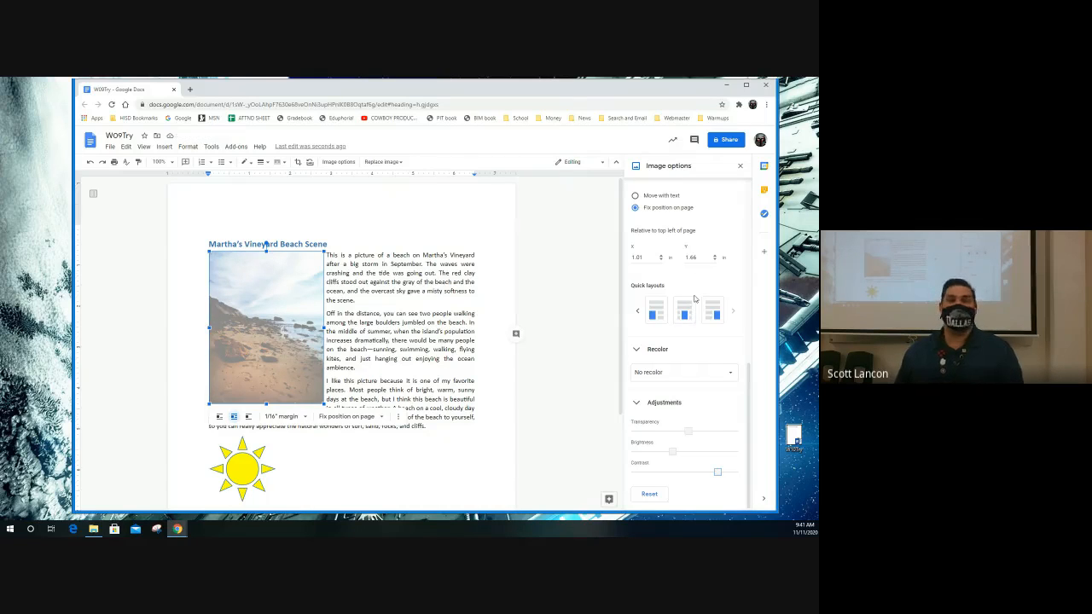
{"action": "left_click", "coordinate": [649, 495]}
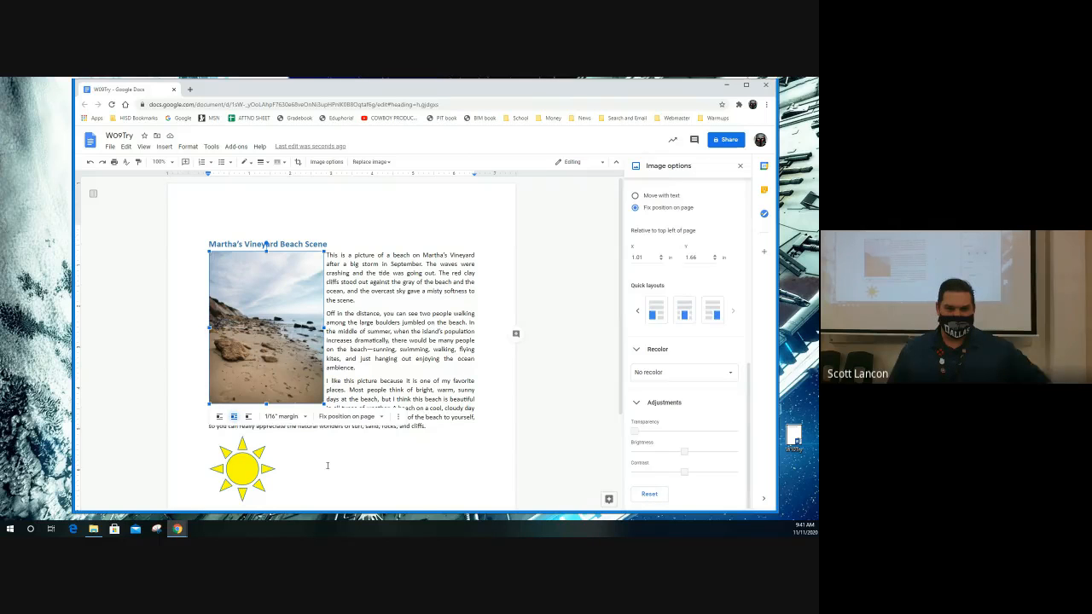
Set the yellow sun drawing to Wrap text and move it over the beach photo's upper-right corner beside the heading.
{"action": "left_click", "coordinate": [277, 360]}
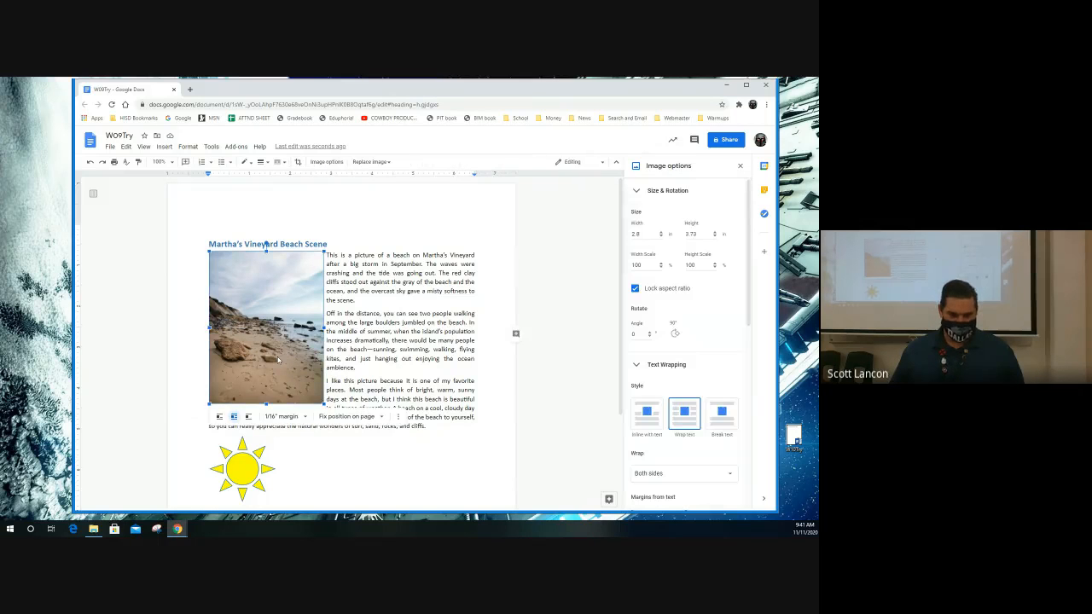
{"action": "left_click", "coordinate": [249, 474]}
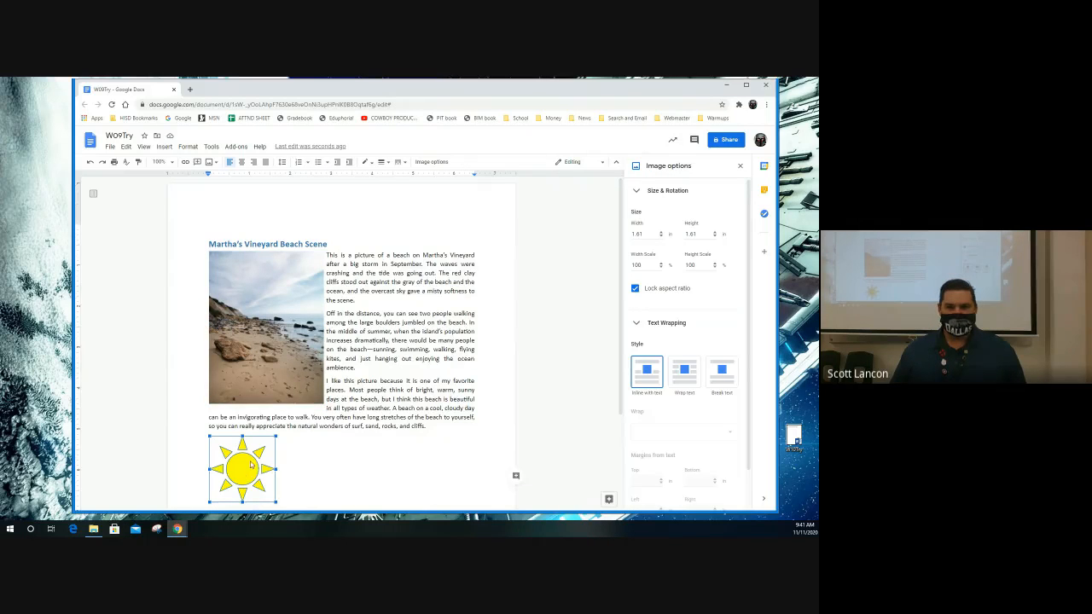
{"action": "scroll", "coordinate": [251, 466], "scroll_direction": "down", "scroll_amount": 2}
{"action": "left_click", "coordinate": [690, 380]}
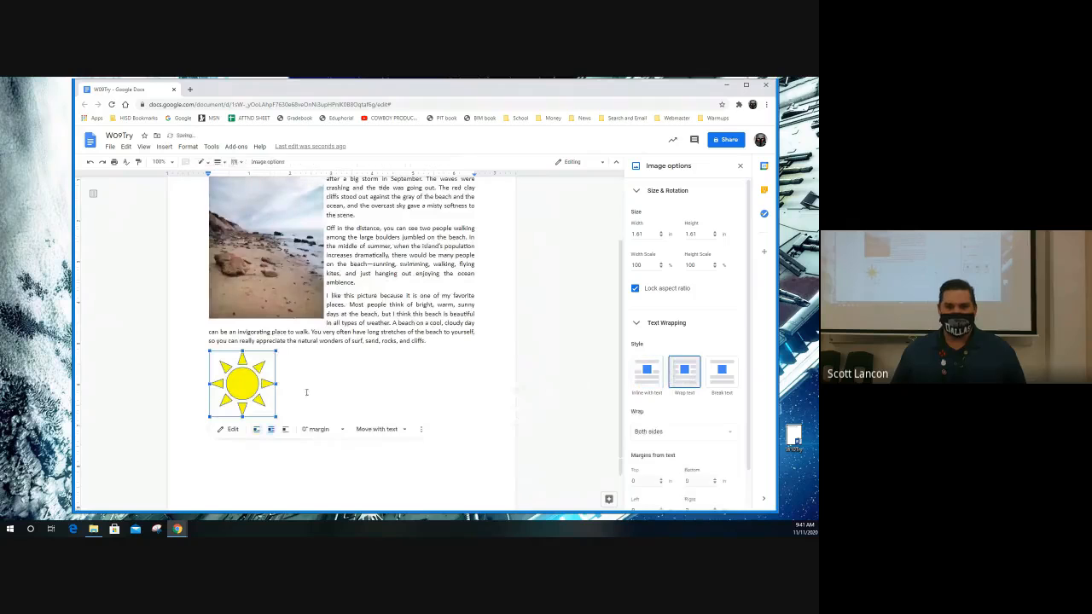
{"action": "scroll", "coordinate": [250, 389], "scroll_direction": "up", "scroll_amount": 2}
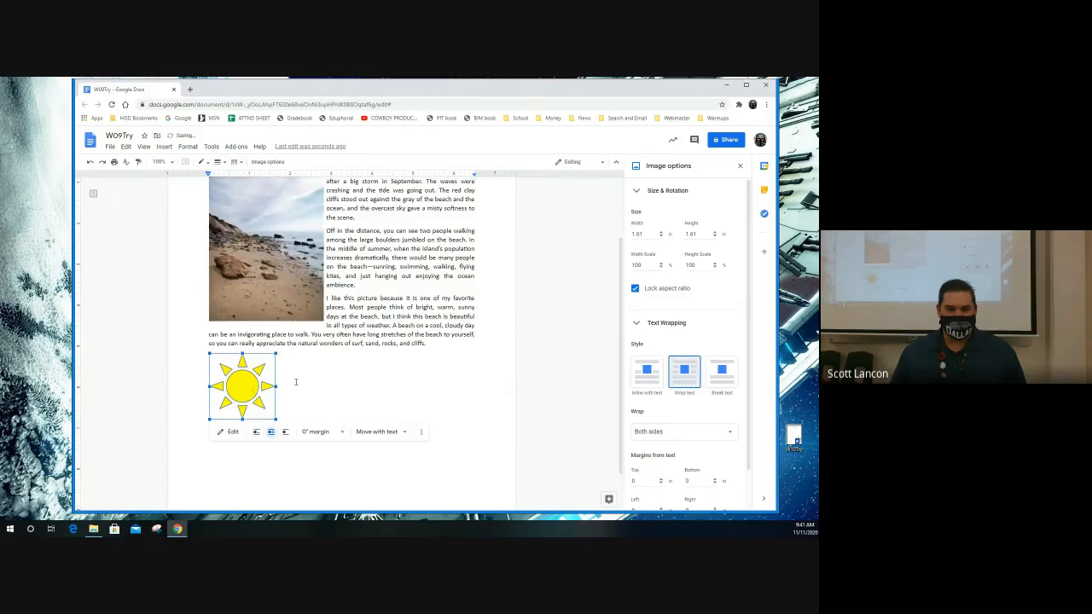
{"action": "left_click_drag", "start_coordinate": [246, 467], "coordinate": [342, 256]}
Call up the sun's image options, open the sun in the drawing editor and save and close it.
{"action": "right_click", "coordinate": [342, 256]}
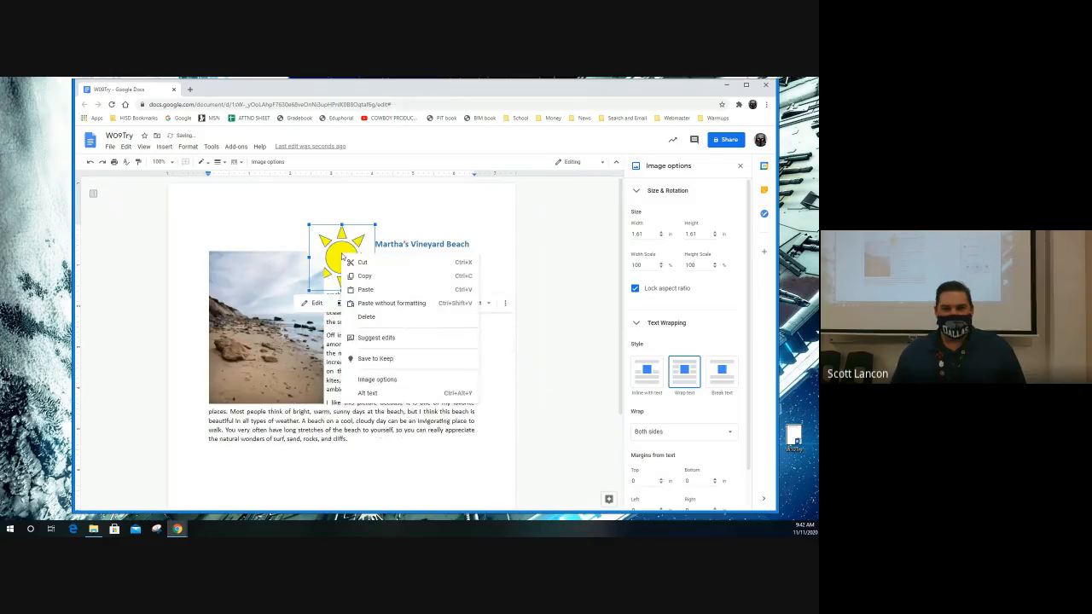
{"action": "left_click", "coordinate": [388, 382]}
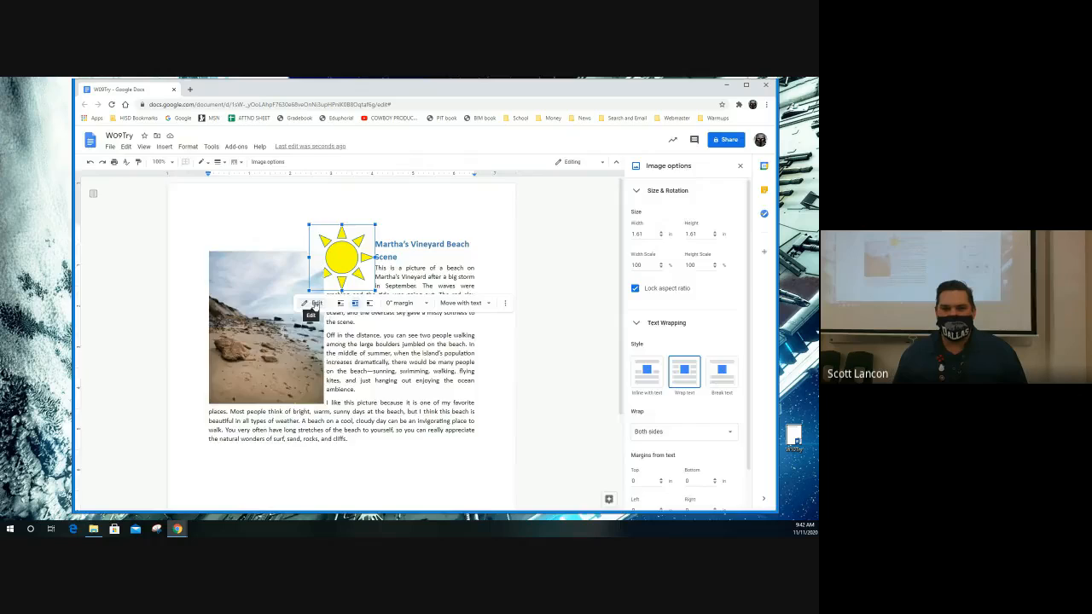
{"action": "left_click", "coordinate": [315, 304]}
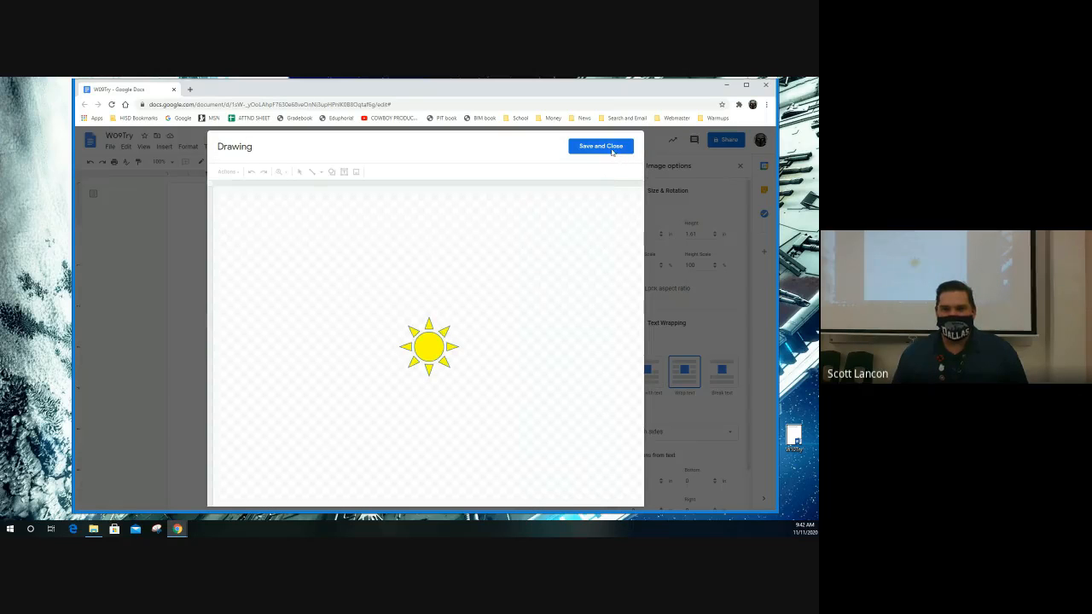
{"action": "left_click", "coordinate": [612, 149]}
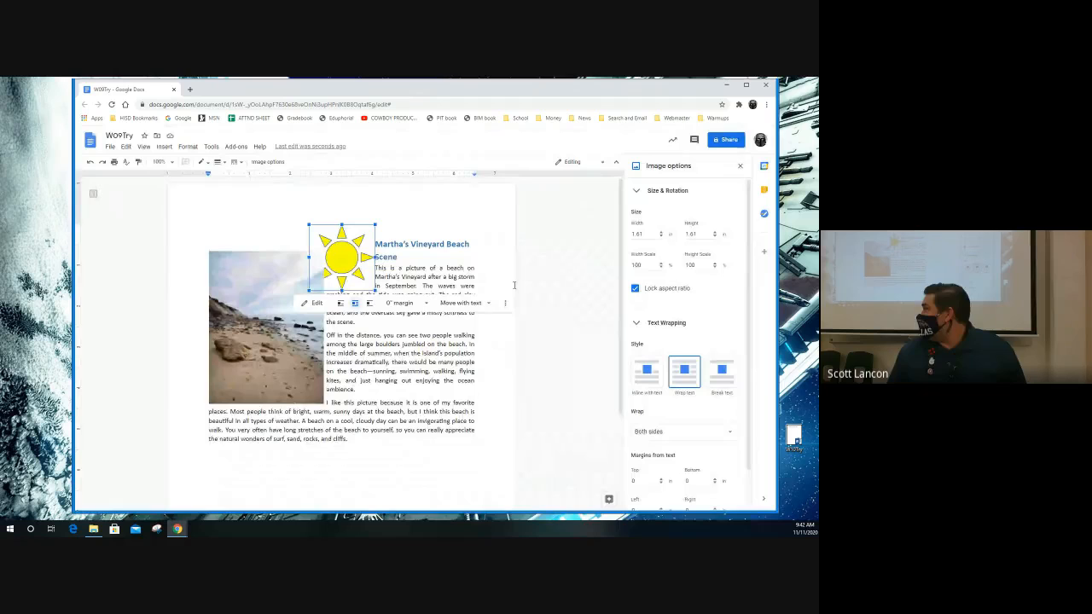
Examine the sun drawing's position choices, extra image options, and text wrapping and margin settings.
{"action": "left_click", "coordinate": [488, 303]}
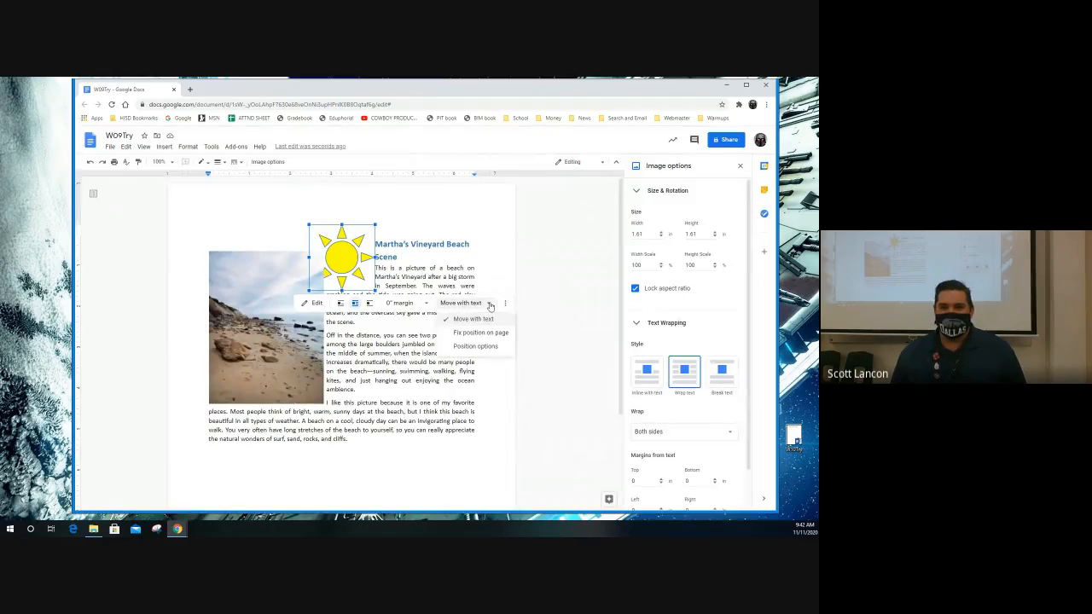
{"action": "left_click", "coordinate": [504, 305]}
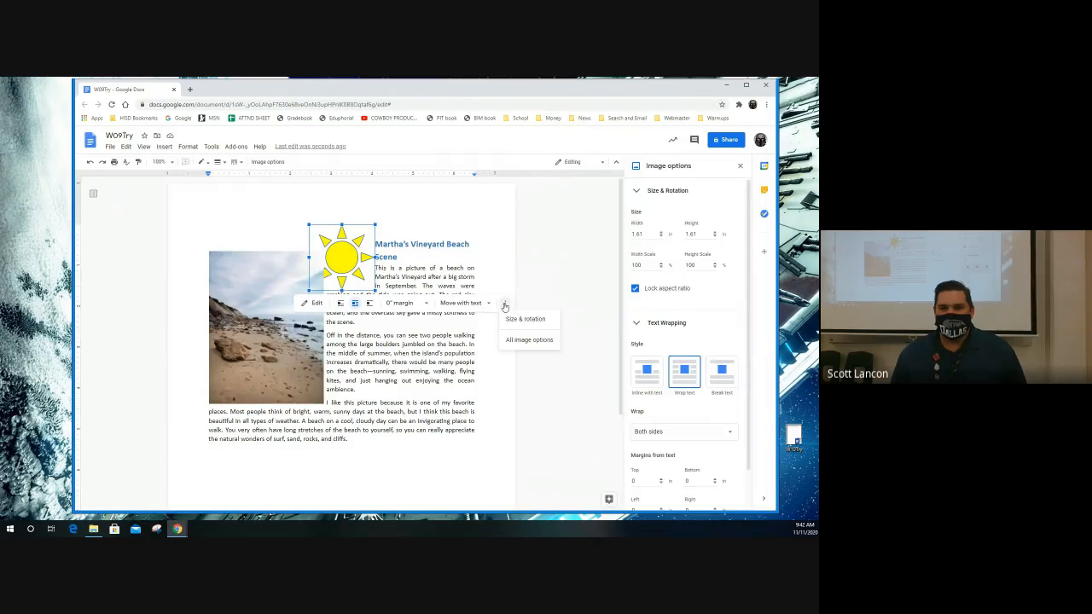
{"action": "left_click", "coordinate": [631, 305]}
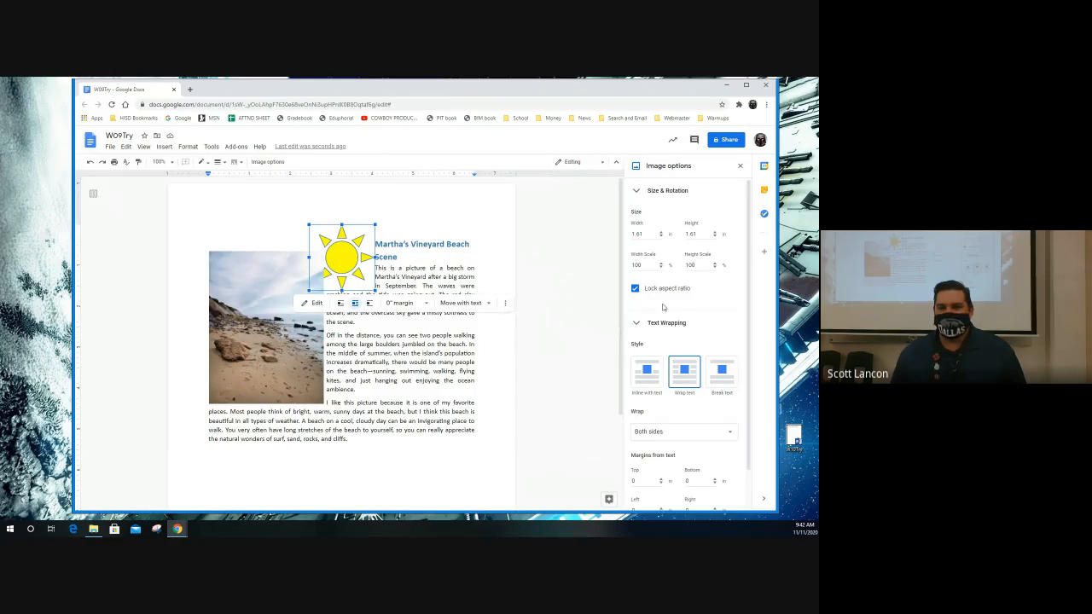
{"action": "scroll", "coordinate": [715, 306], "scroll_direction": "down", "scroll_amount": 1}
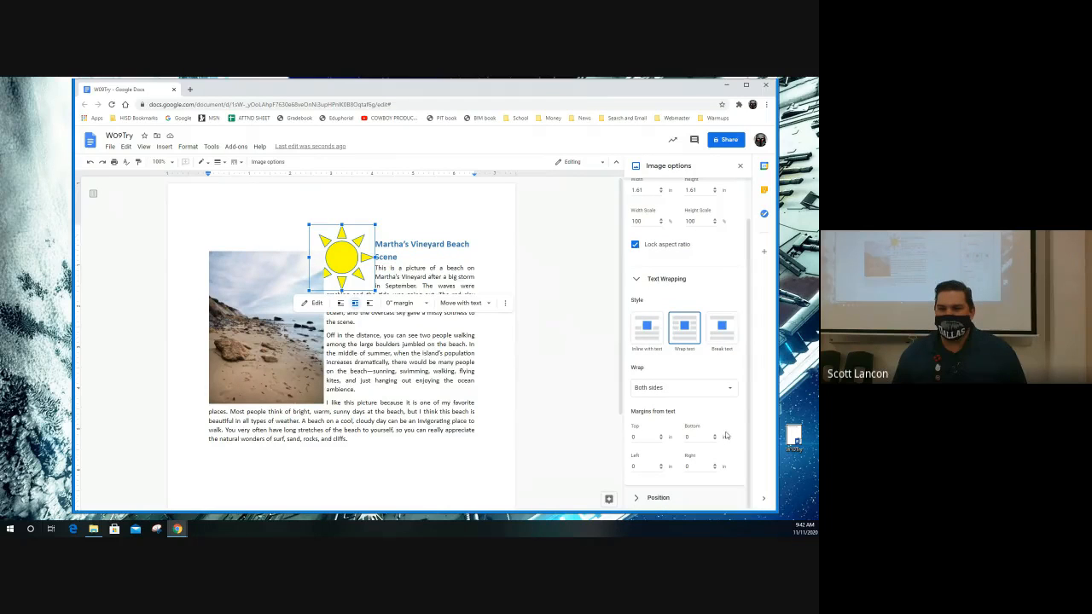
Review the sun drawing's position settings and collapse its size and rotation options.
{"action": "left_click", "coordinate": [666, 498]}
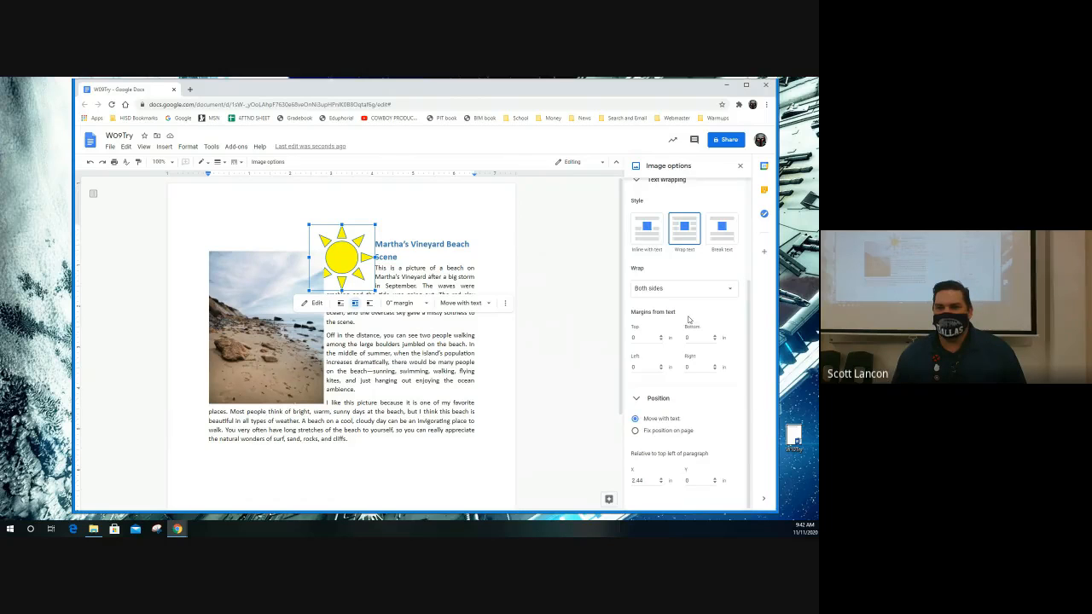
{"action": "scroll", "coordinate": [687, 324], "scroll_direction": "up", "scroll_amount": 3}
{"action": "left_click", "coordinate": [638, 191]}
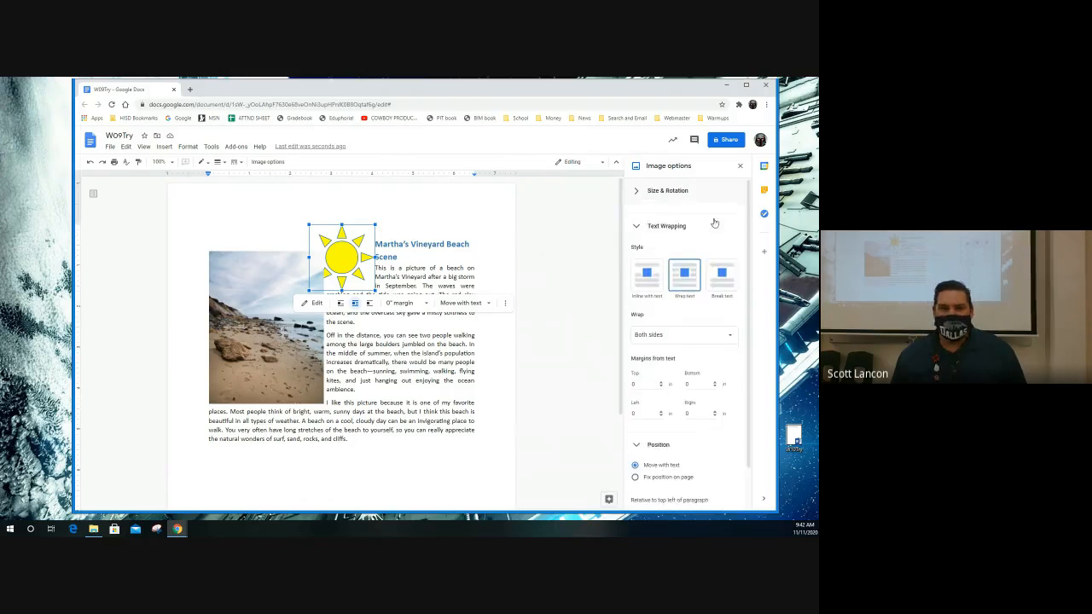
Alternate the selection between the beach photo and the sun drawing to compare the options offered for each.
{"action": "left_click", "coordinate": [261, 313]}
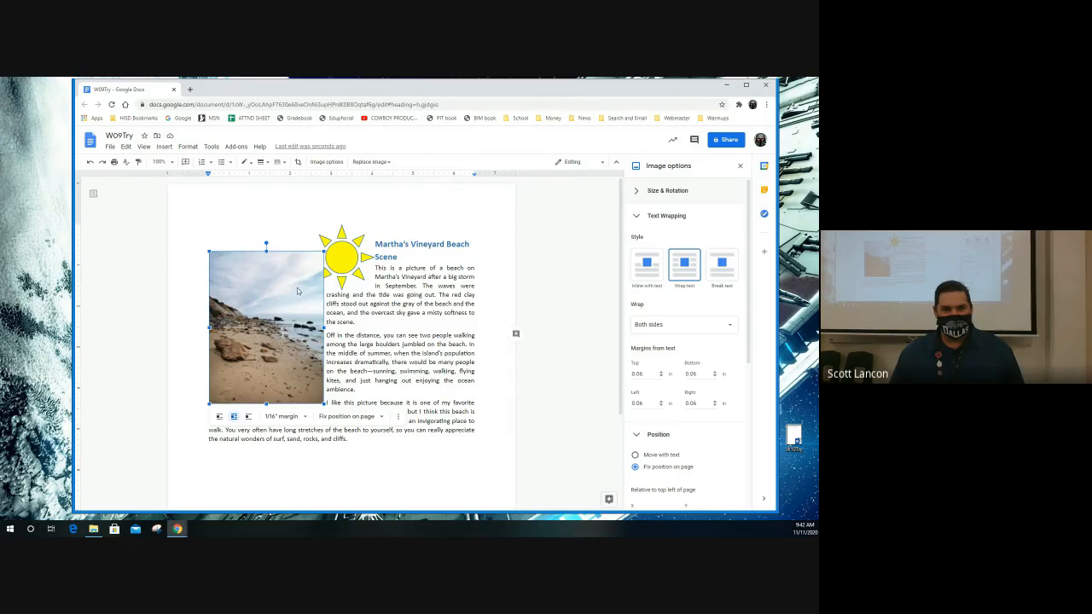
{"action": "left_click", "coordinate": [345, 256]}
{"action": "left_click", "coordinate": [285, 278]}
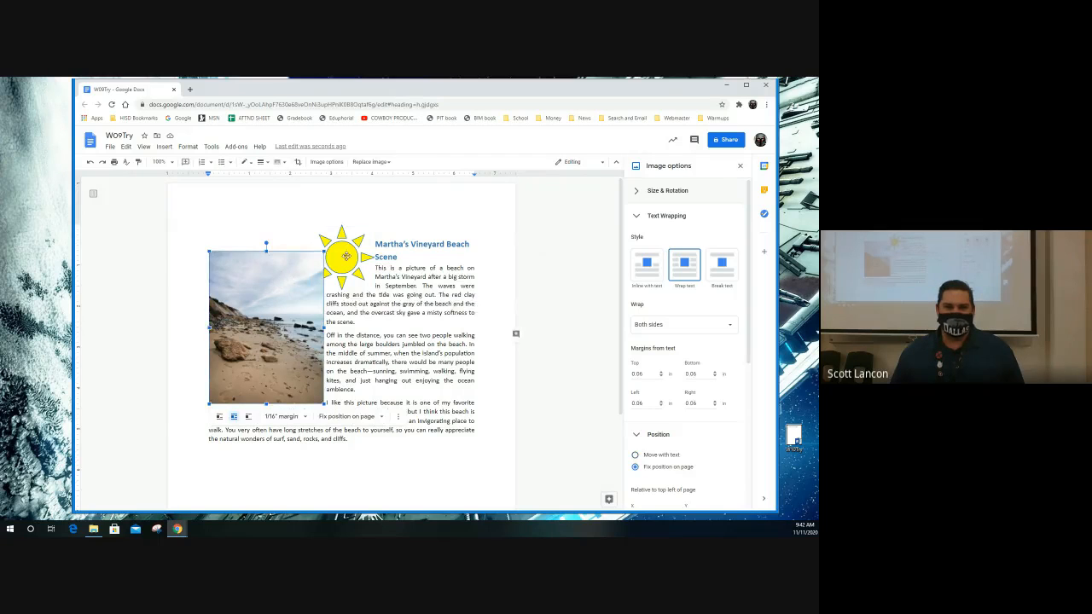
{"action": "left_click", "coordinate": [345, 256]}
{"action": "left_click", "coordinate": [288, 284]}
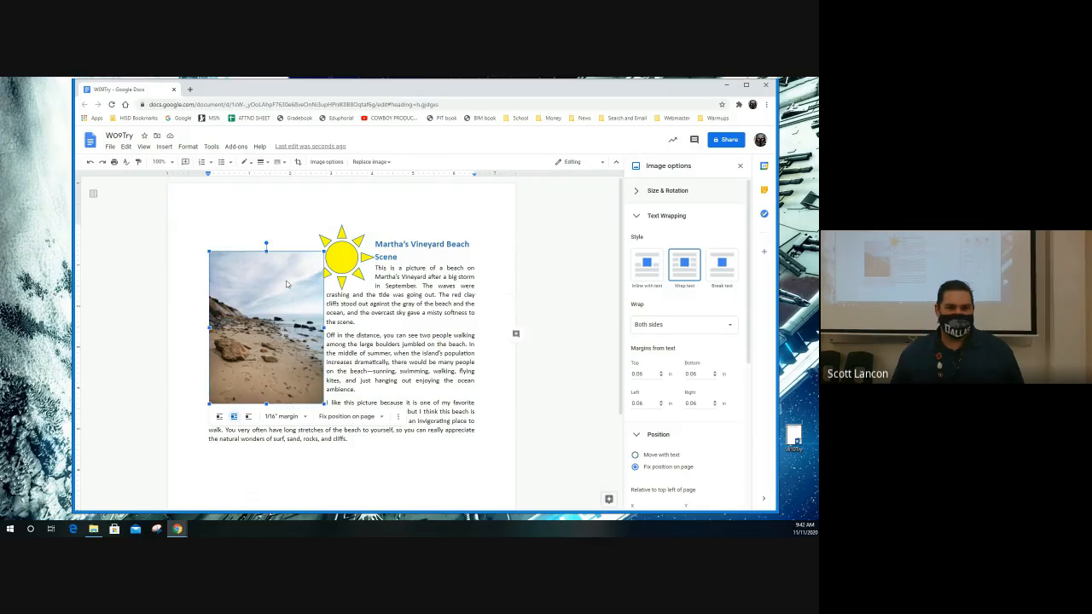
{"action": "left_click", "coordinate": [339, 260]}
{"action": "left_click", "coordinate": [272, 289]}
{"action": "left_click", "coordinate": [339, 264]}
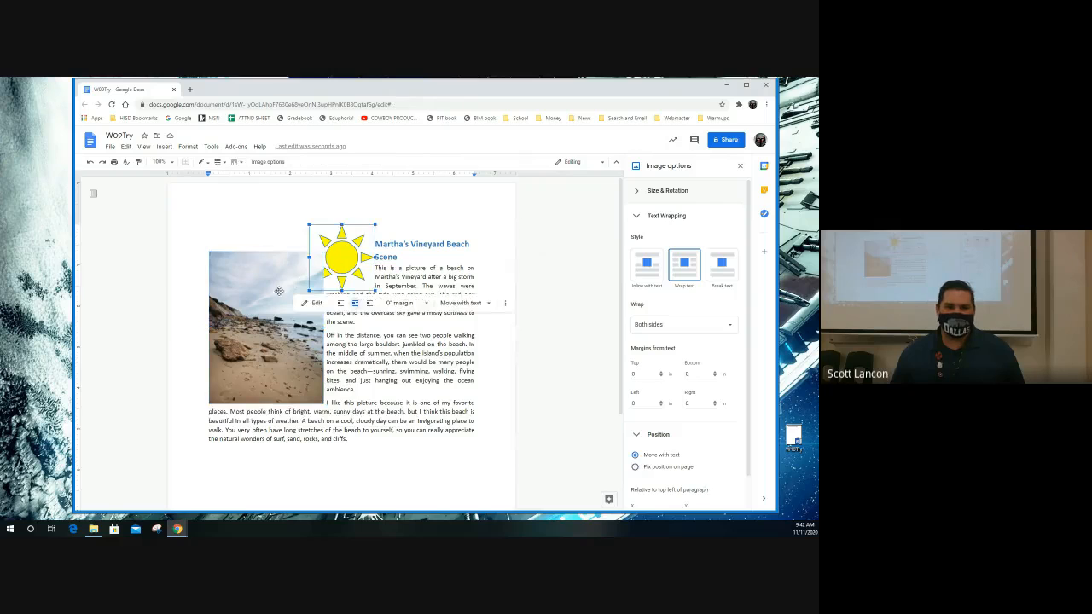
{"action": "left_click", "coordinate": [279, 291]}
{"action": "left_click", "coordinate": [343, 261]}
{"action": "left_click", "coordinate": [275, 292]}
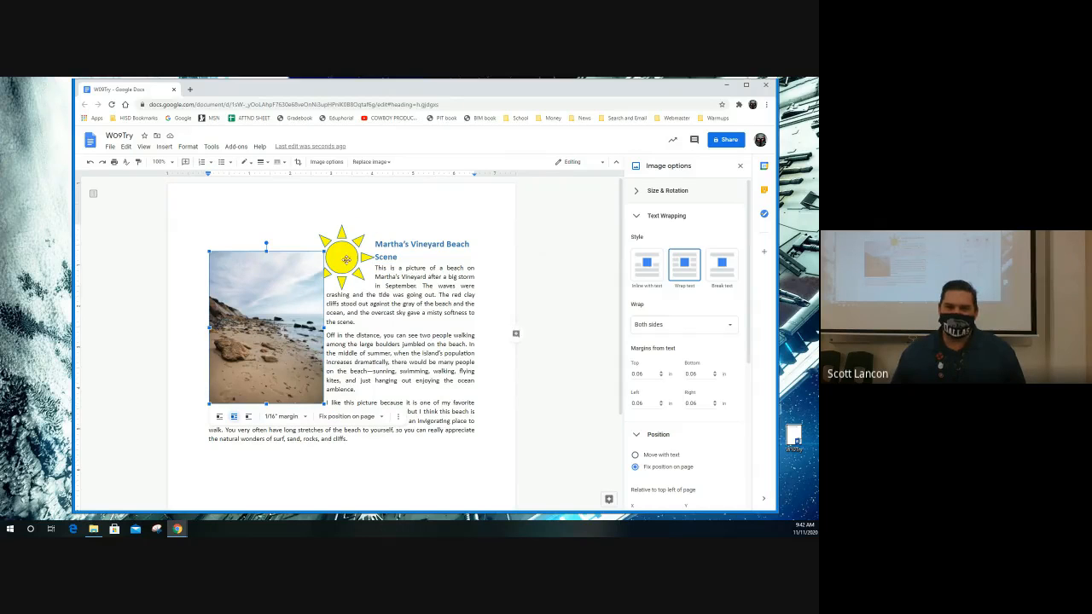
{"action": "left_click", "coordinate": [344, 257]}
{"action": "left_click", "coordinate": [299, 281]}
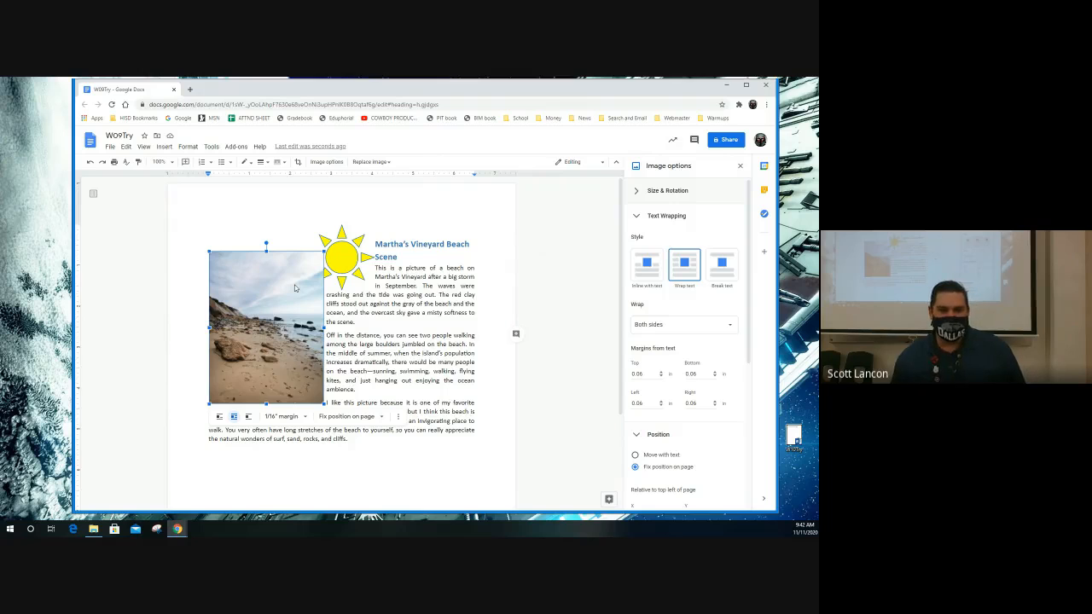
Examine the context commands for the sun drawing and the replacement sources for the beach photo.
{"action": "right_click", "coordinate": [348, 261]}
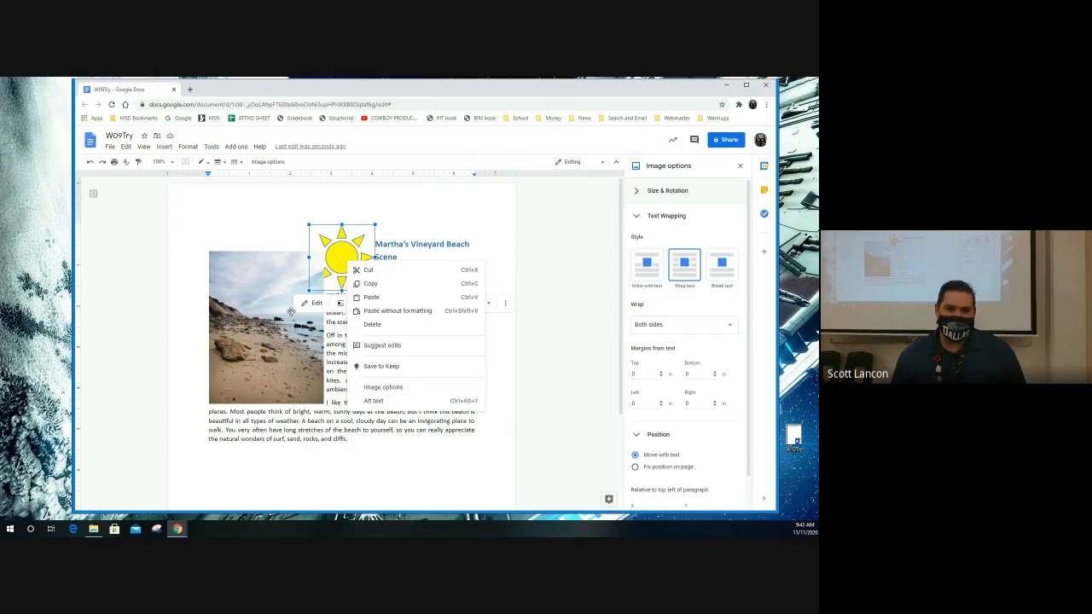
{"action": "left_click", "coordinate": [270, 272]}
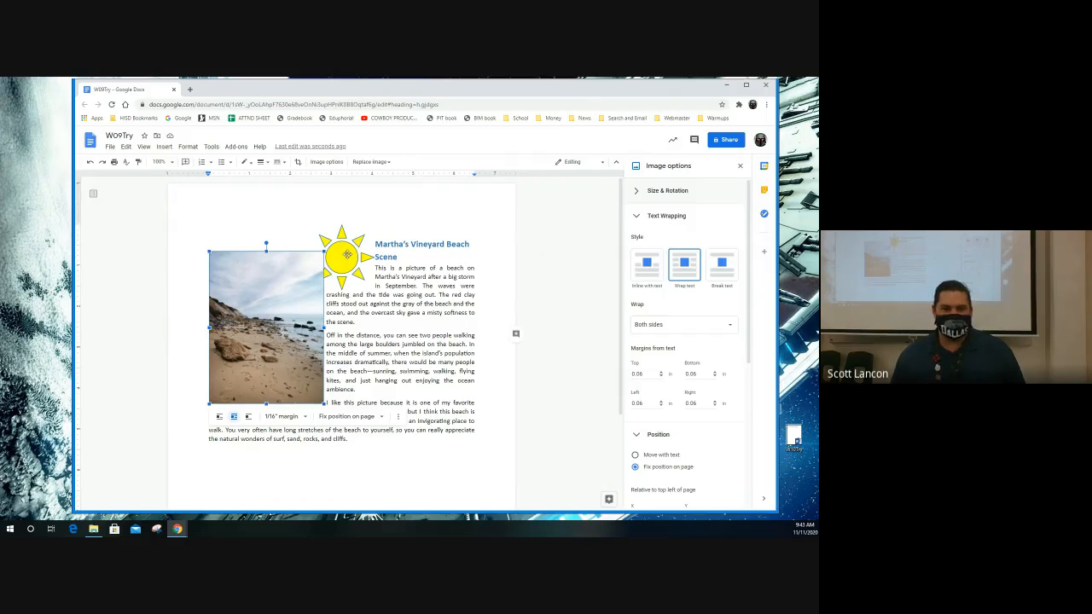
{"action": "left_click", "coordinate": [347, 255]}
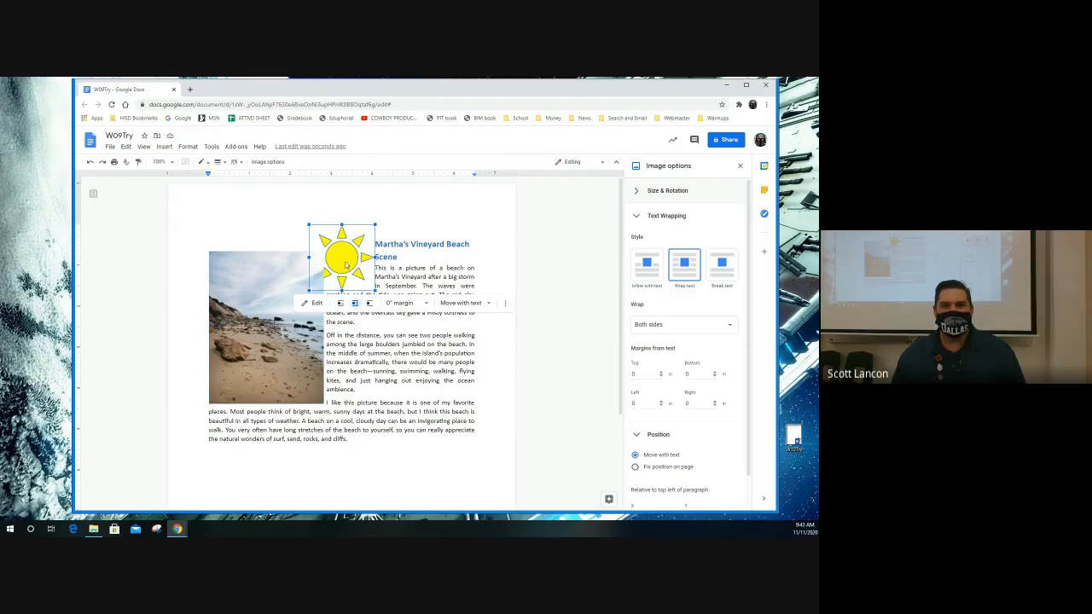
{"action": "left_click", "coordinate": [280, 274]}
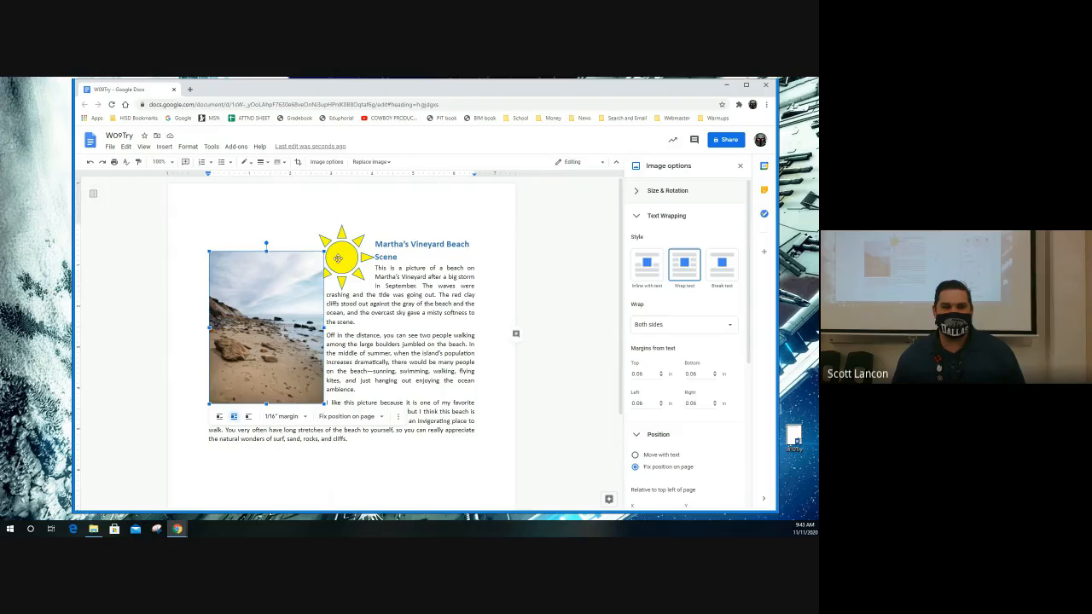
{"action": "left_click", "coordinate": [315, 270]}
{"action": "left_click", "coordinate": [290, 274]}
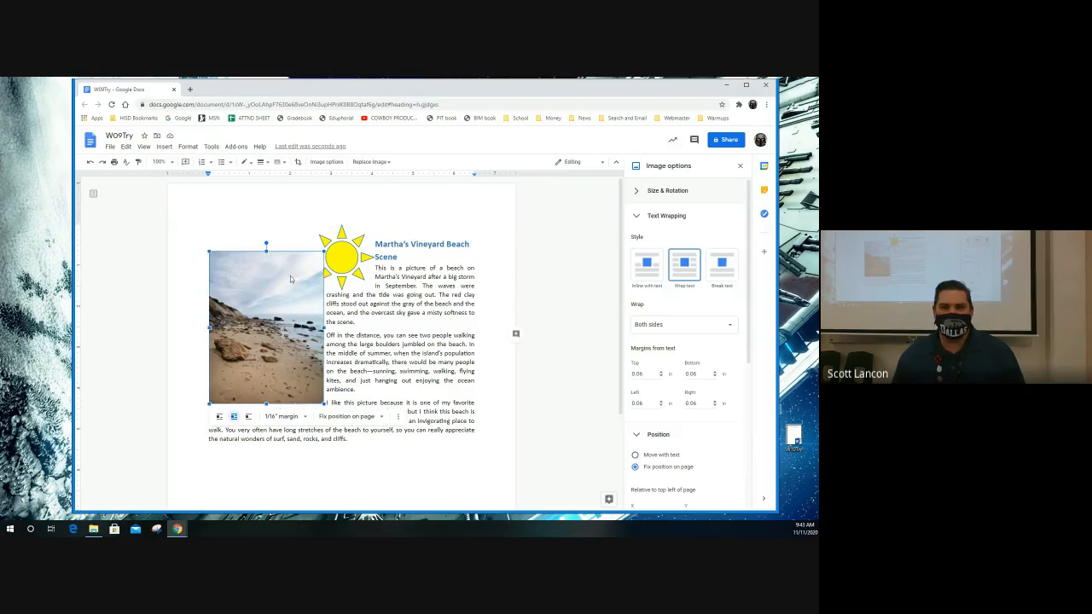
{"action": "left_click", "coordinate": [372, 162]}
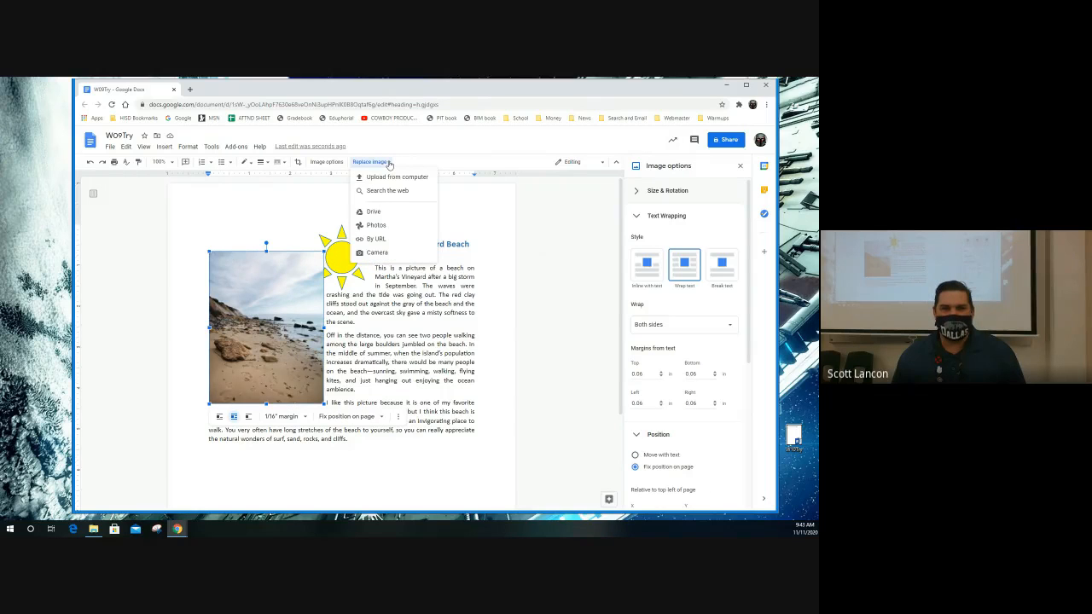
{"action": "left_click", "coordinate": [299, 284]}
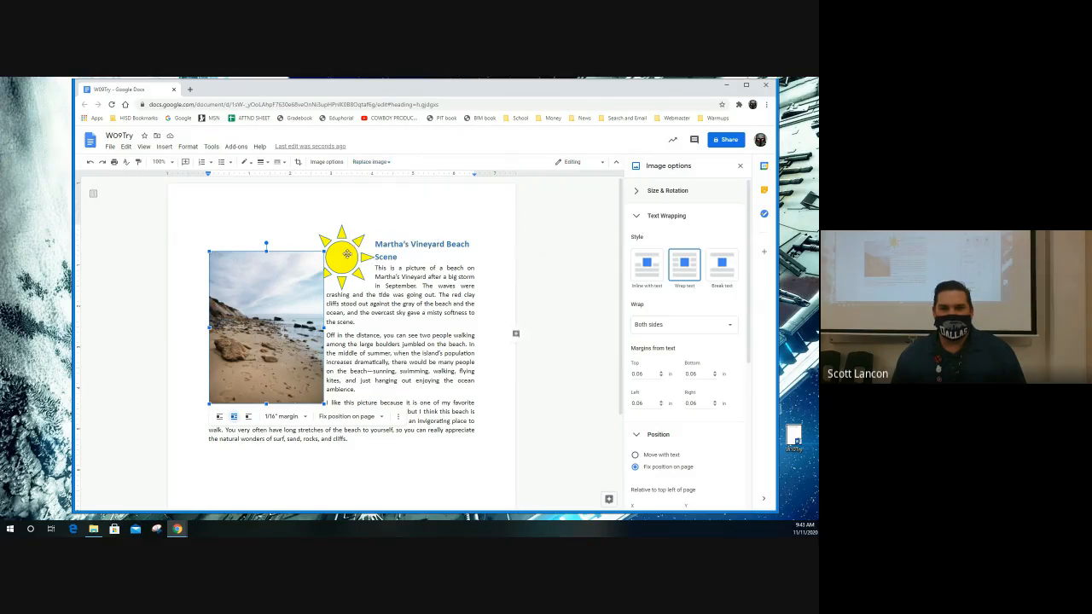
Shift the sun drawing slightly around the beach photo's upper-right corner so it partly overlaps the photo.
{"action": "left_click", "coordinate": [348, 257]}
{"action": "left_click_drag", "start_coordinate": [352, 259], "coordinate": [363, 271]}
{"action": "left_click", "coordinate": [312, 277]}
{"action": "left_click", "coordinate": [344, 271]}
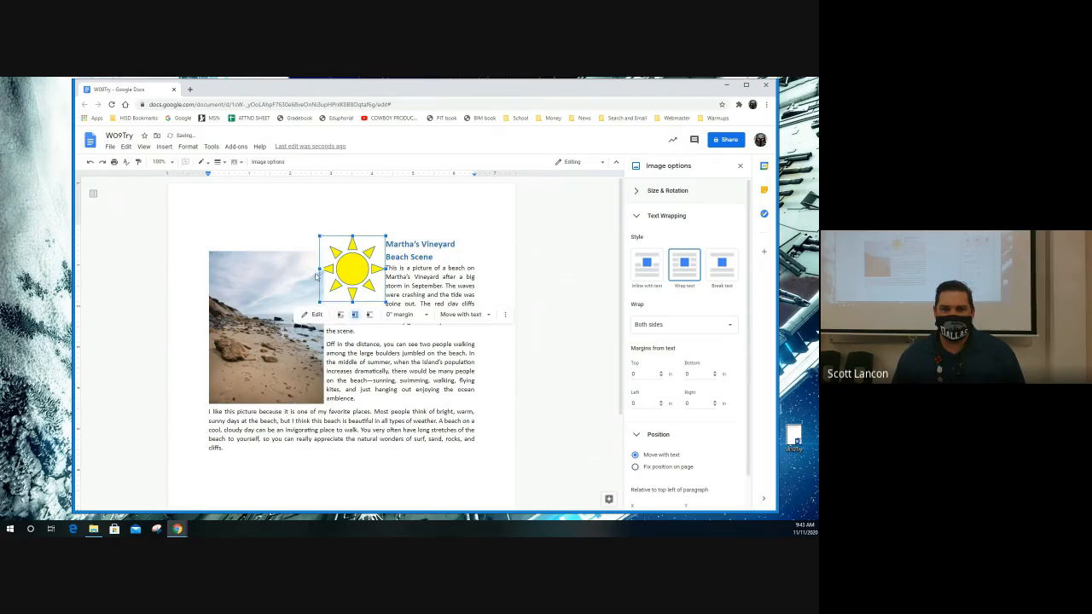
{"action": "left_click", "coordinate": [290, 285]}
{"action": "left_click", "coordinate": [352, 270]}
{"action": "left_click_drag", "start_coordinate": [352, 269], "coordinate": [334, 273]}
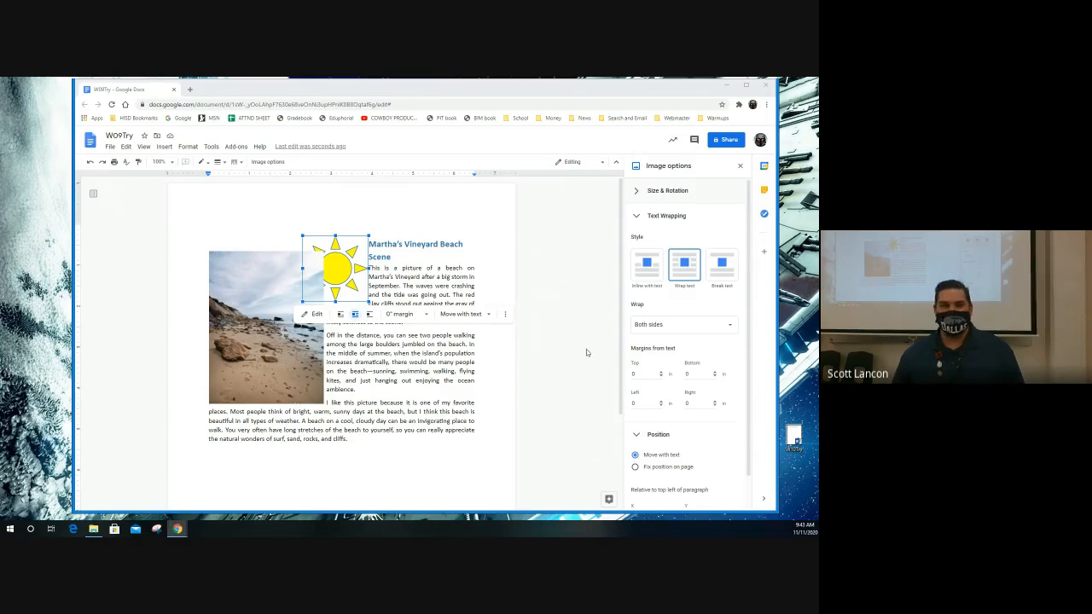
Move the sun drawing down below the beach photo, into the end of the last paragraph, and deselect it.
{"action": "left_click_drag", "start_coordinate": [341, 278], "coordinate": [321, 453]}
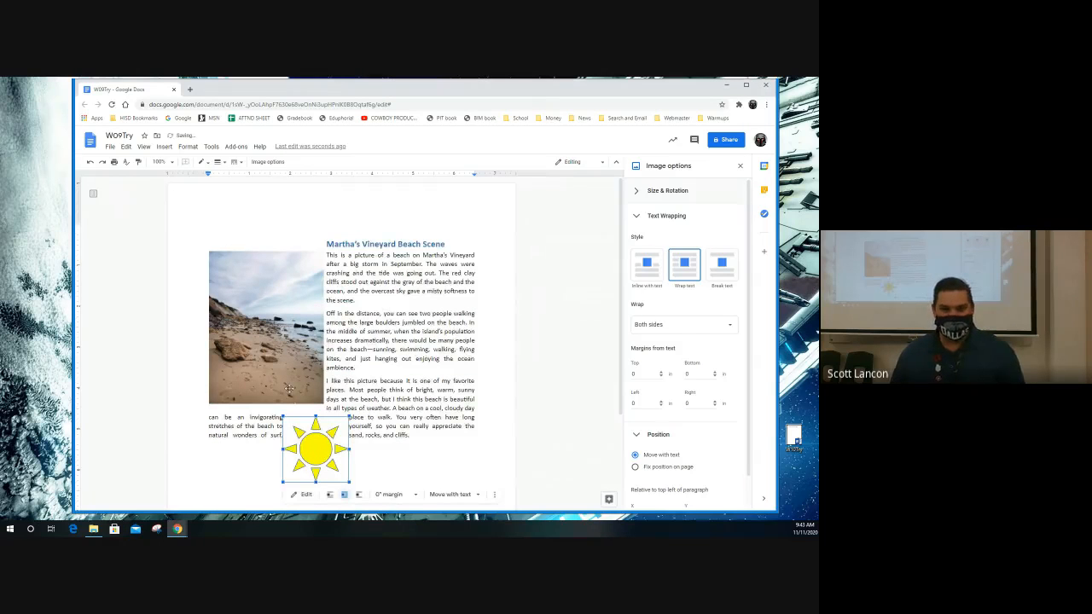
{"action": "left_click", "coordinate": [397, 377]}
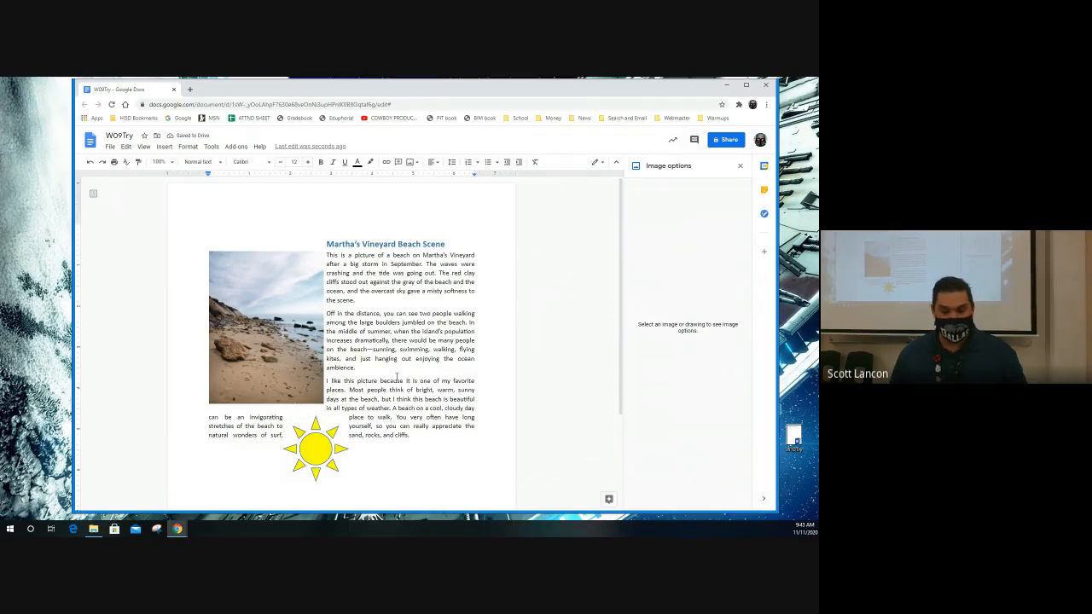
Select the beach photo and look through the format and insert commands available for it.
{"action": "left_click", "coordinate": [285, 356]}
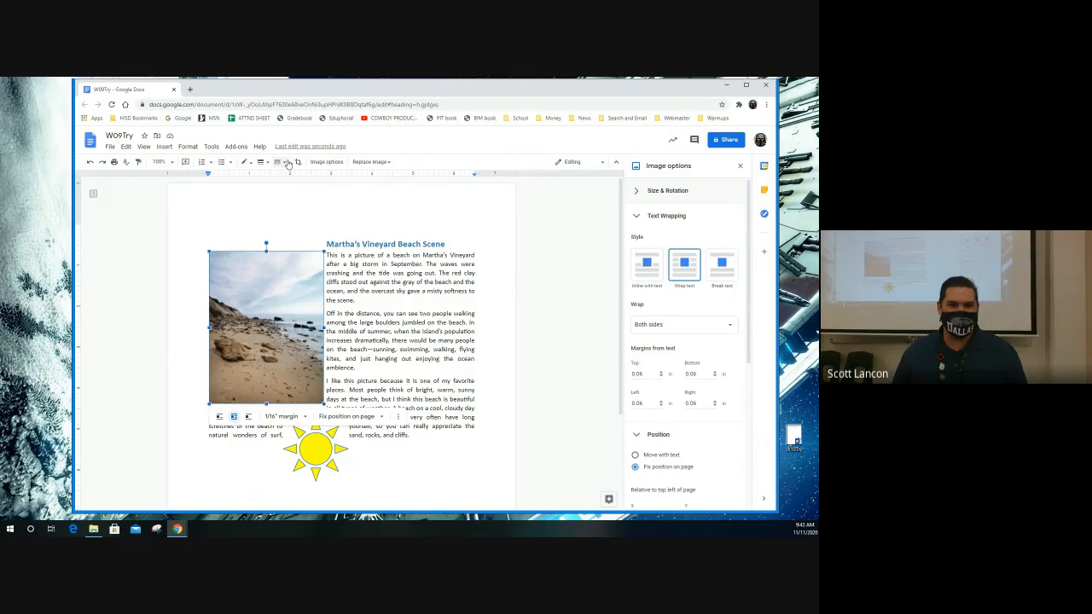
{"action": "left_click", "coordinate": [189, 148]}
{"action": "mouse_move", "coordinate": [167, 148]}
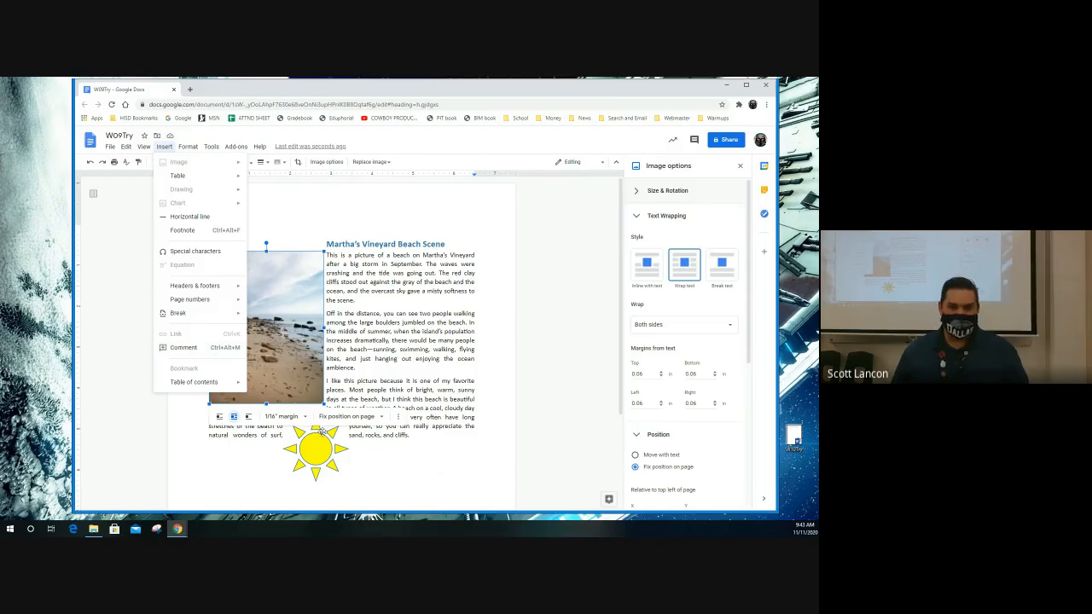
Edit the sun drawing to add a text box reading "HI!" in its centre, and save and close the drawing.
{"action": "left_click", "coordinate": [322, 450]}
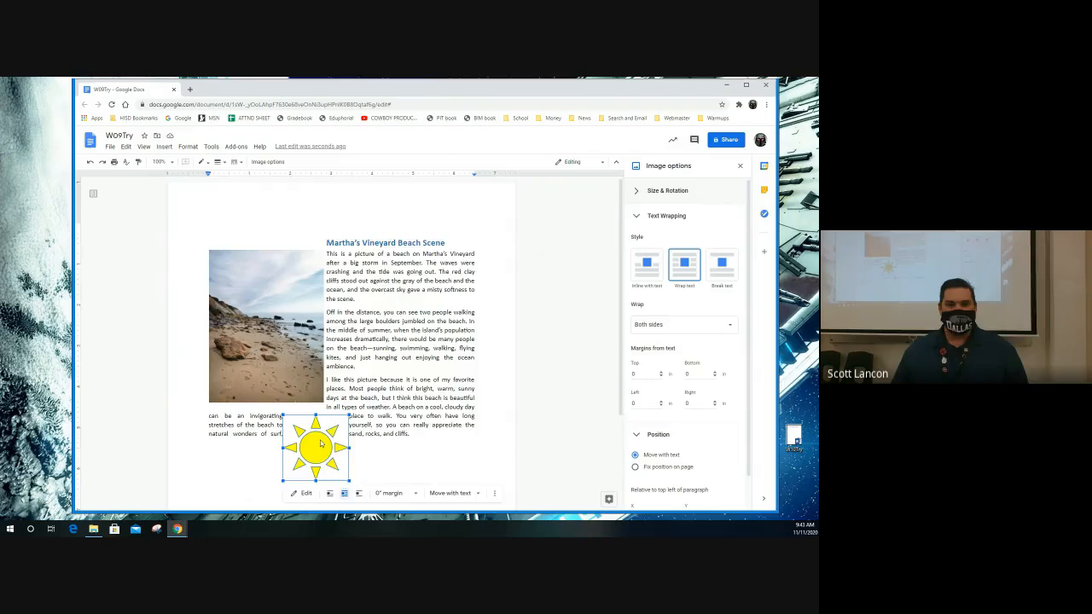
{"action": "scroll", "coordinate": [323, 368], "scroll_direction": "down", "scroll_amount": 2}
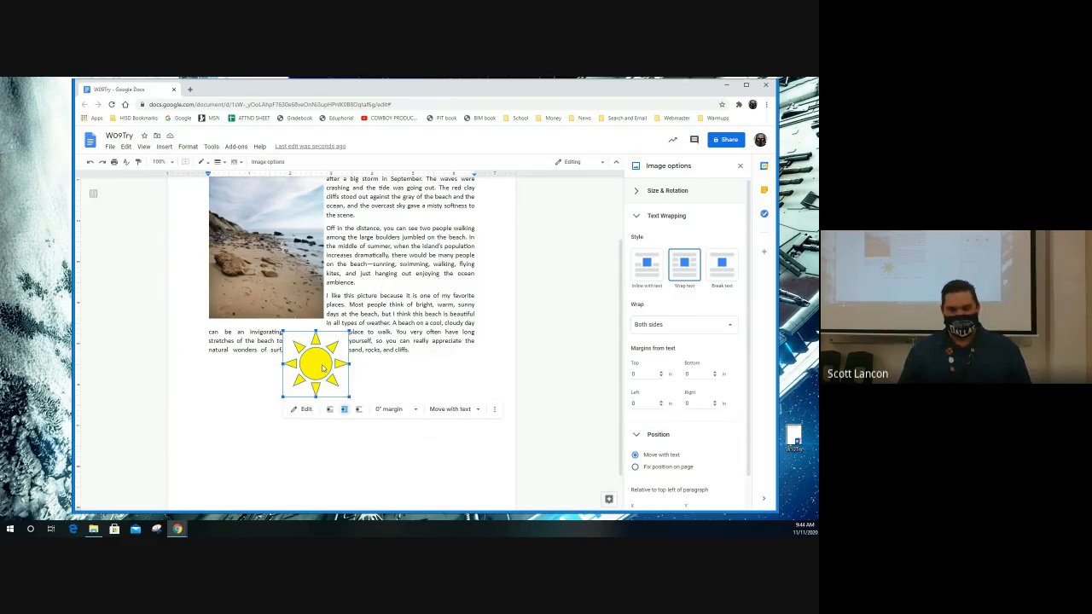
{"action": "left_click", "coordinate": [300, 409]}
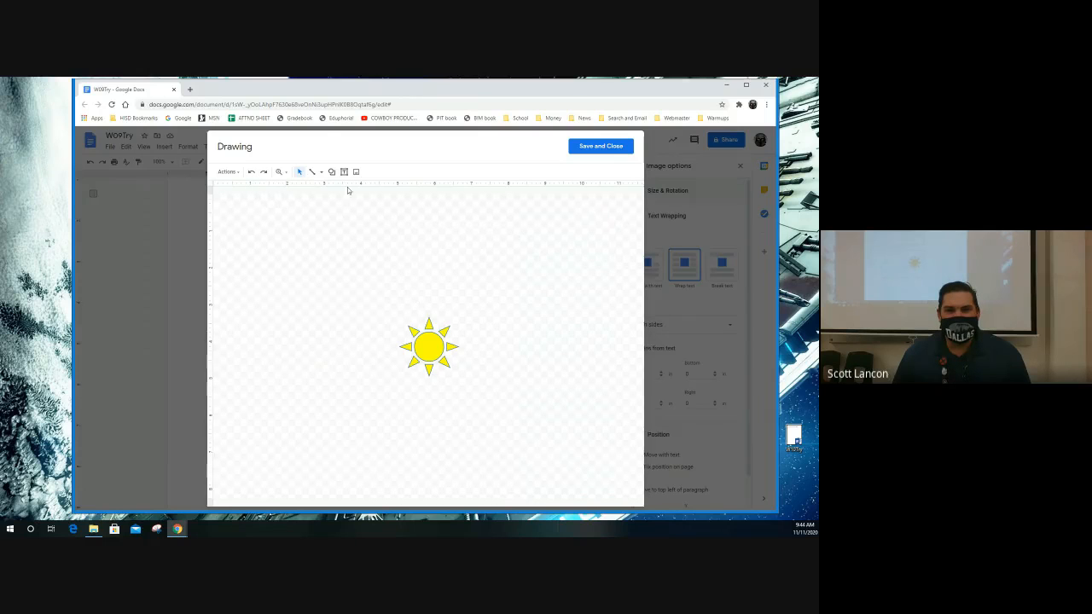
{"action": "left_click", "coordinate": [343, 171]}
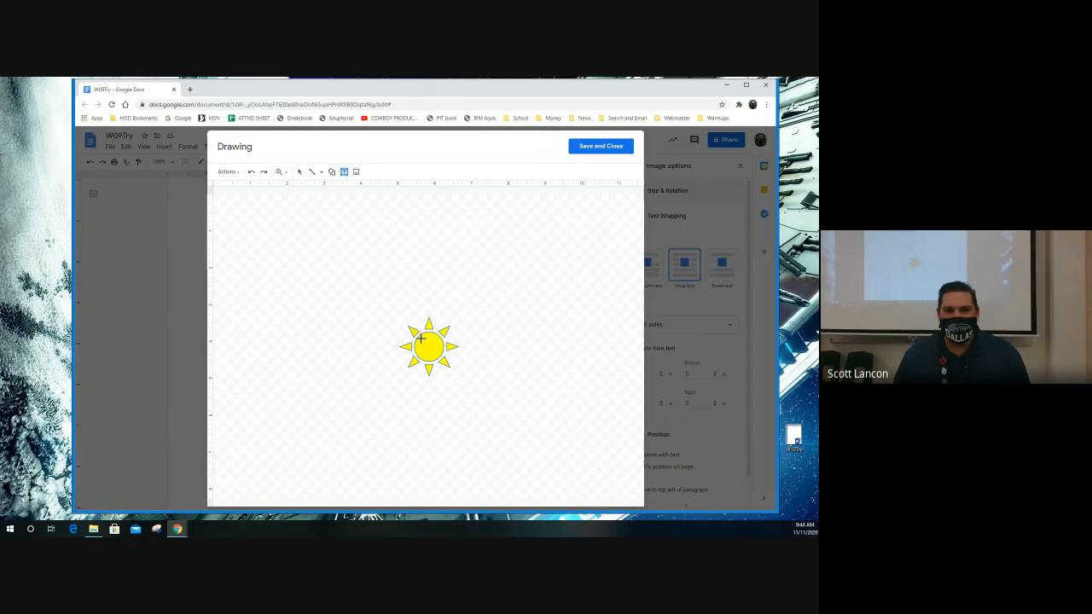
{"action": "left_click_drag", "start_coordinate": [421, 339], "coordinate": [438, 354]}
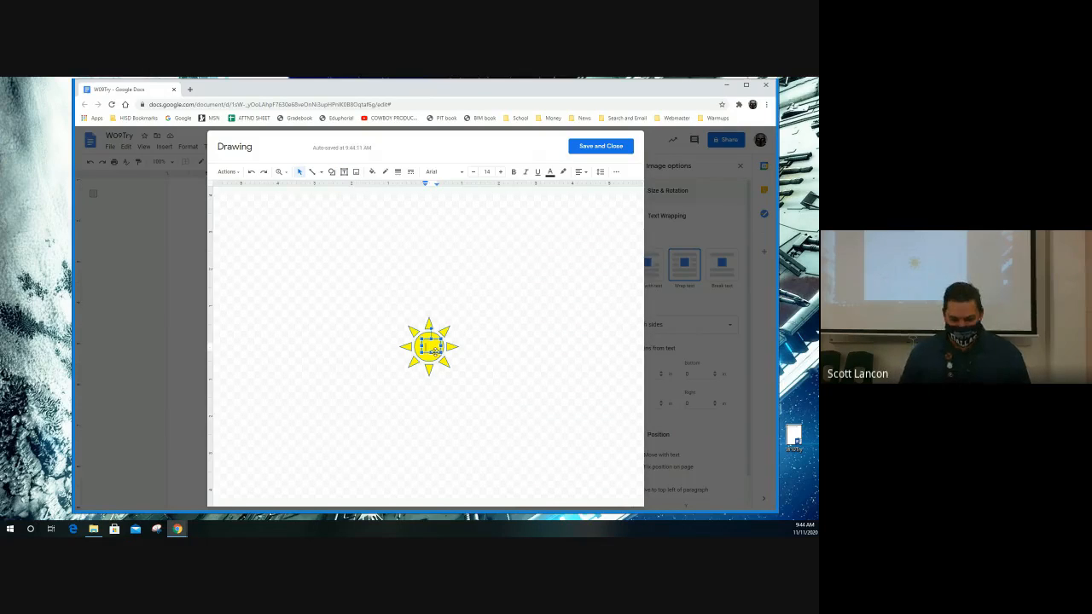
{"action": "type", "text": "Hi!"}
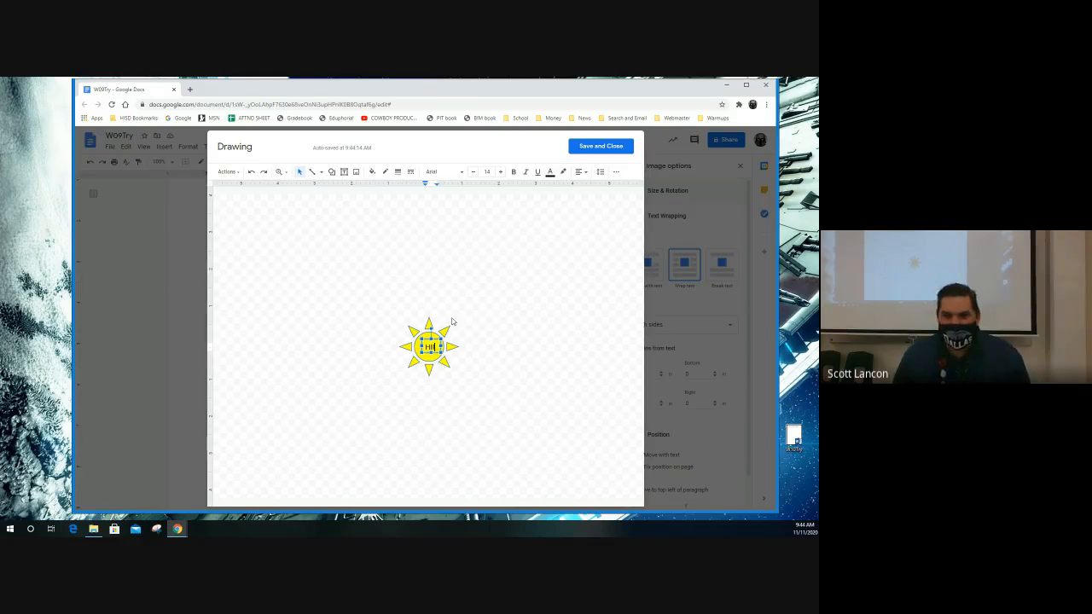
{"action": "left_click", "coordinate": [597, 146]}
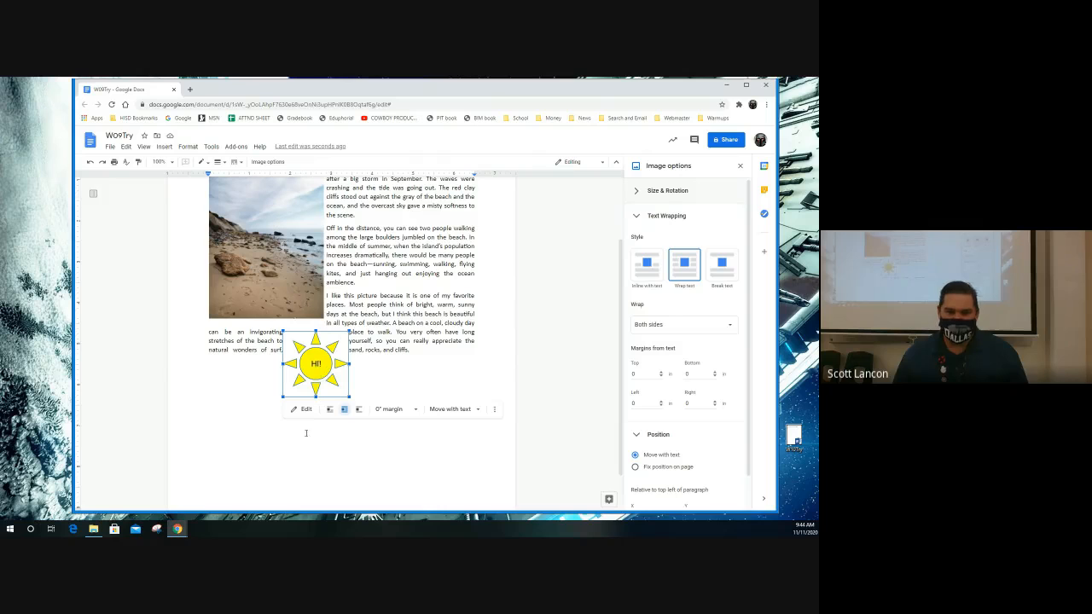
Reopen the sun in the drawing editor, save and close it, and dismiss the image options.
{"action": "left_click", "coordinate": [301, 409]}
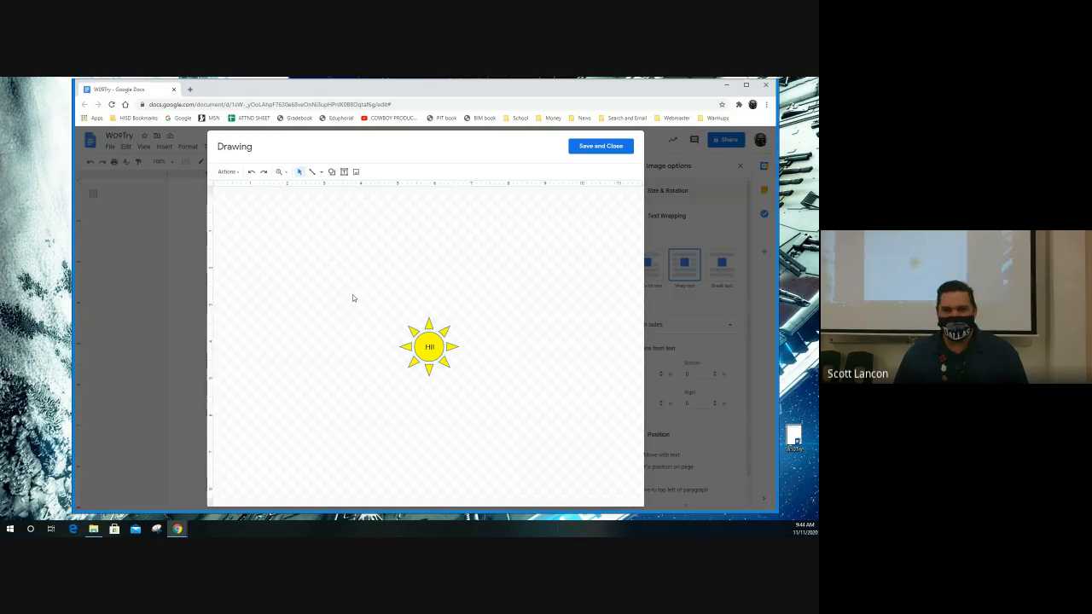
{"action": "left_click", "coordinate": [600, 149]}
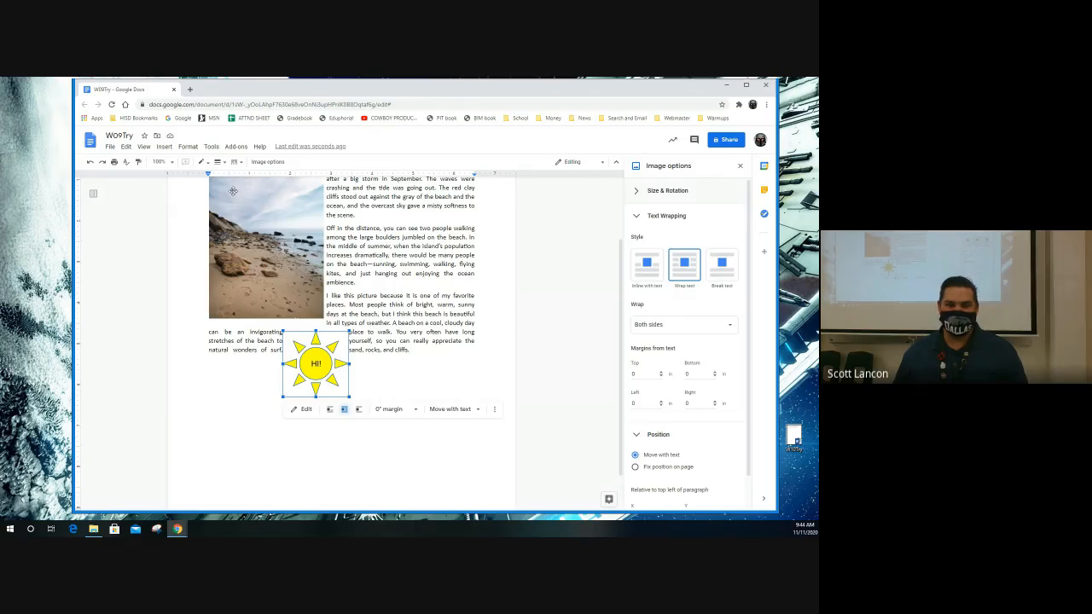
{"action": "left_click", "coordinate": [739, 166]}
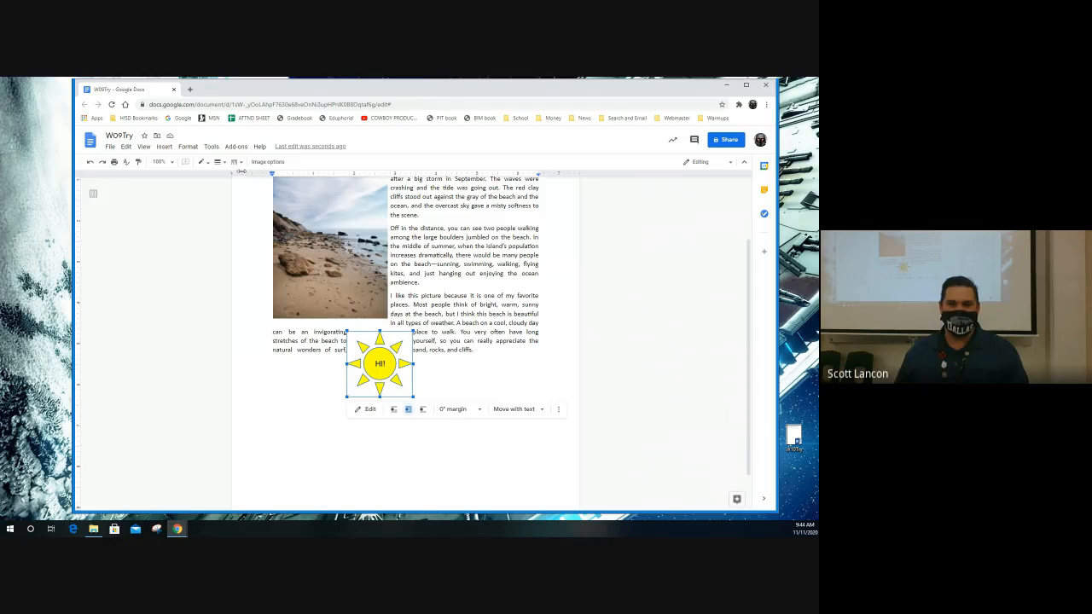
Place the cursor in the second paragraph and examine the image insertion sources and the formatting commands.
{"action": "left_click", "coordinate": [467, 254]}
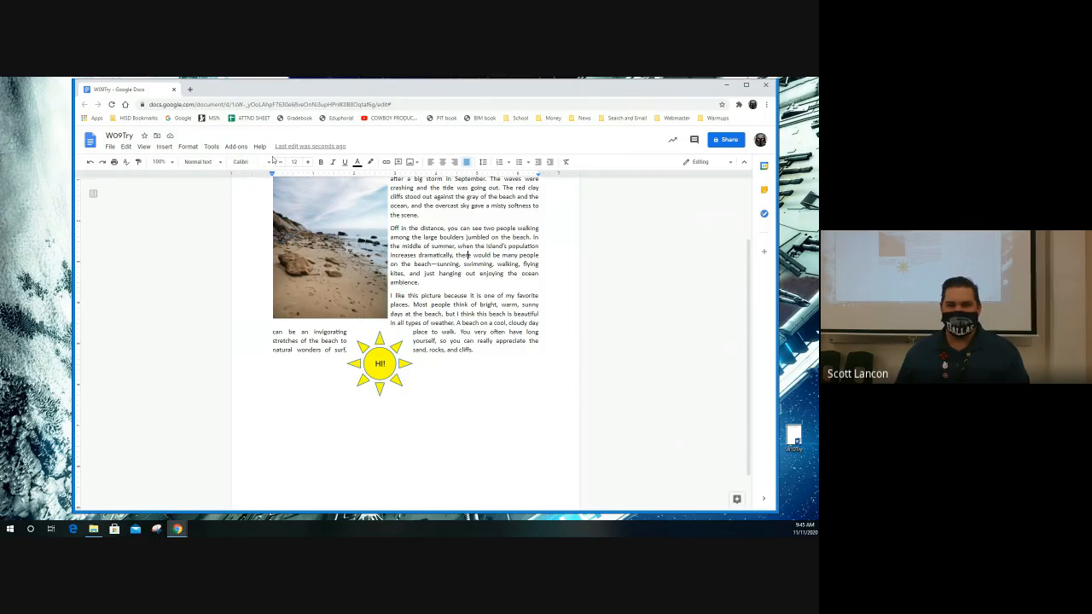
{"action": "left_click", "coordinate": [417, 162]}
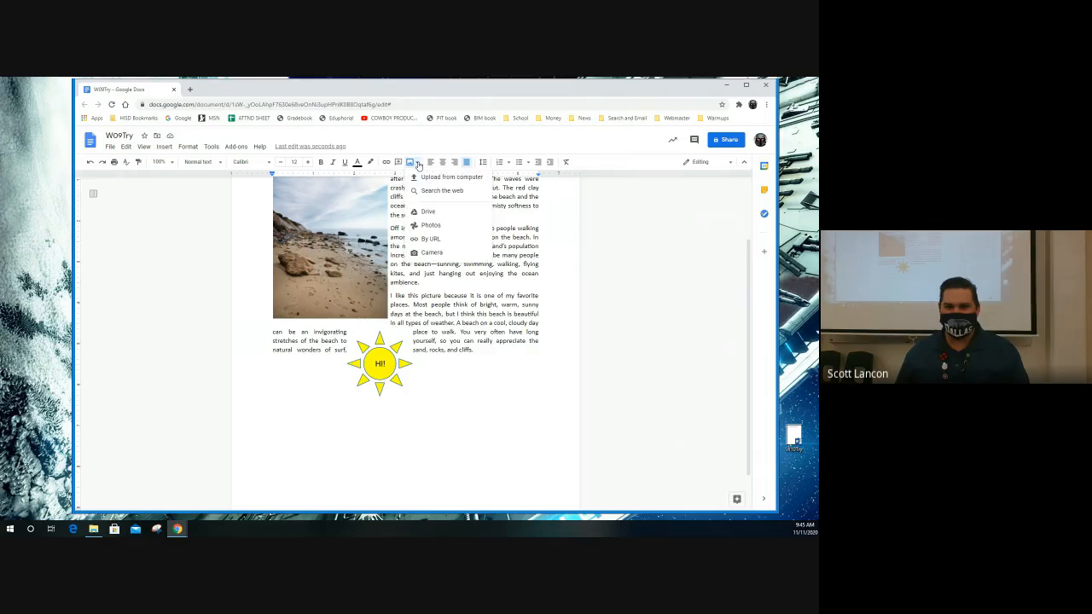
{"action": "left_click", "coordinate": [417, 163]}
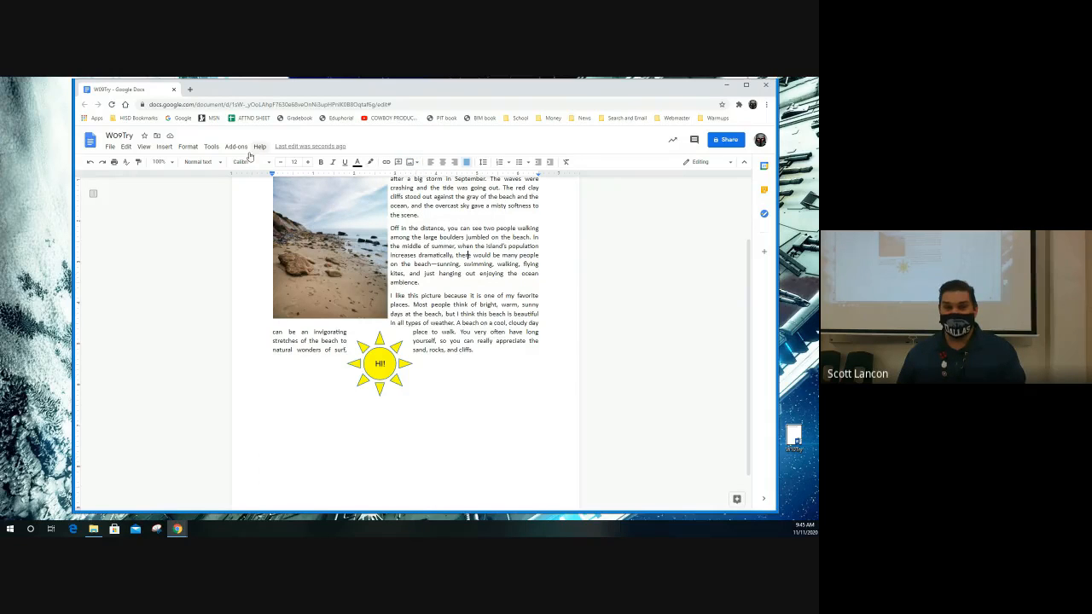
{"action": "left_click", "coordinate": [185, 148]}
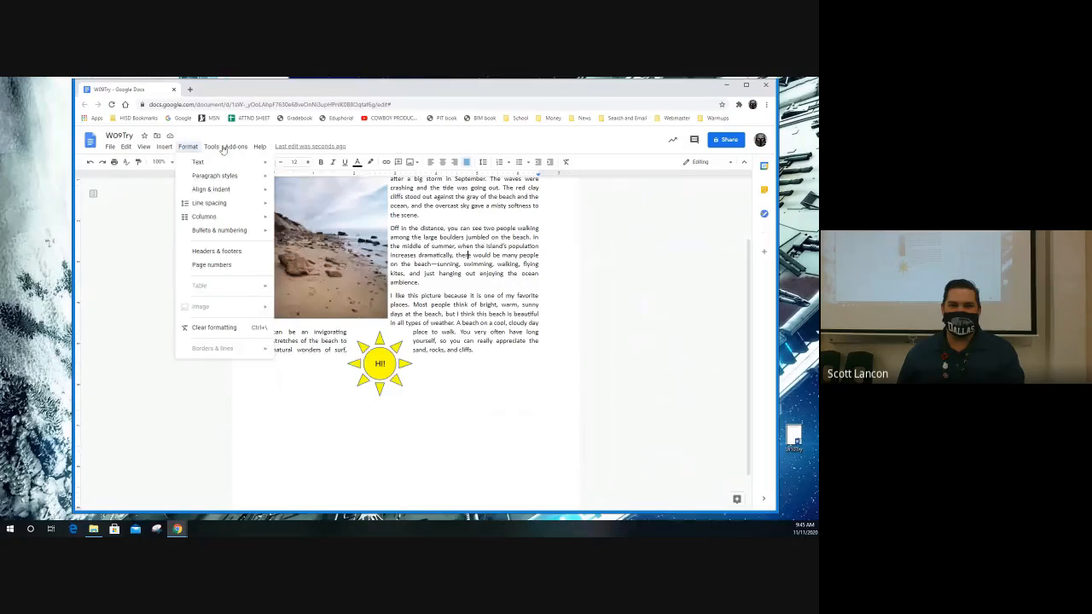
Examine the document tools, then the paragraph styles and fonts available for the text in the second paragraph.
{"action": "mouse_move", "coordinate": [213, 150]}
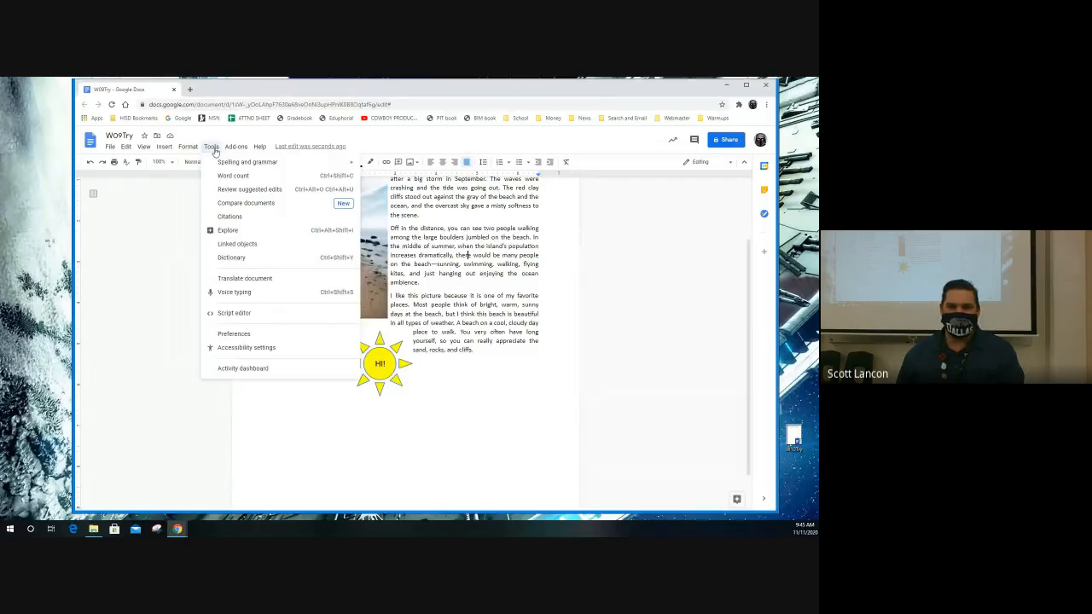
{"action": "mouse_move", "coordinate": [170, 149]}
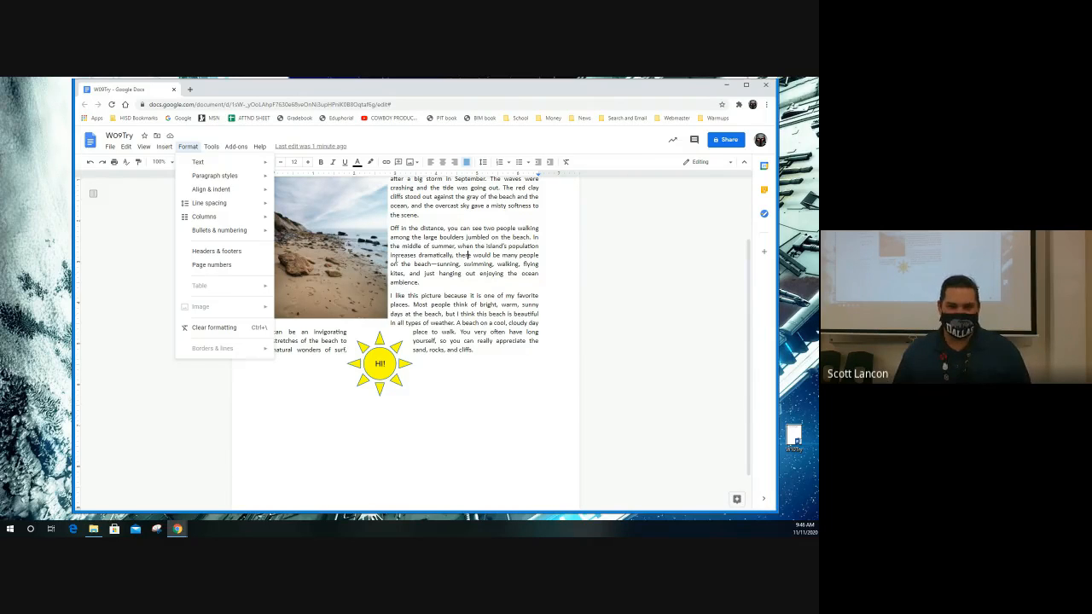
{"action": "left_click", "coordinate": [444, 264]}
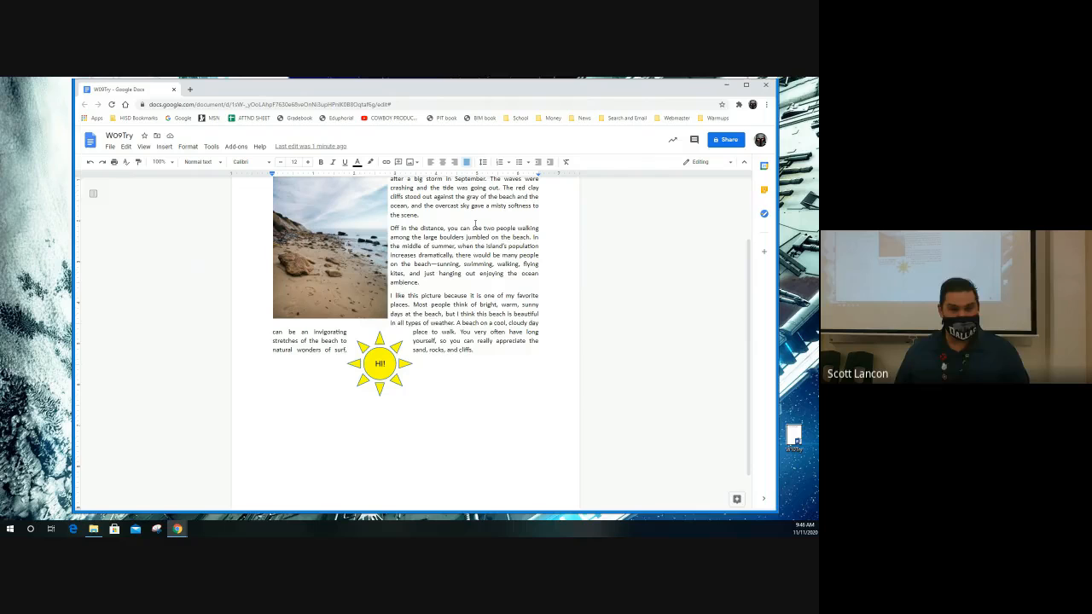
{"action": "left_click", "coordinate": [218, 163]}
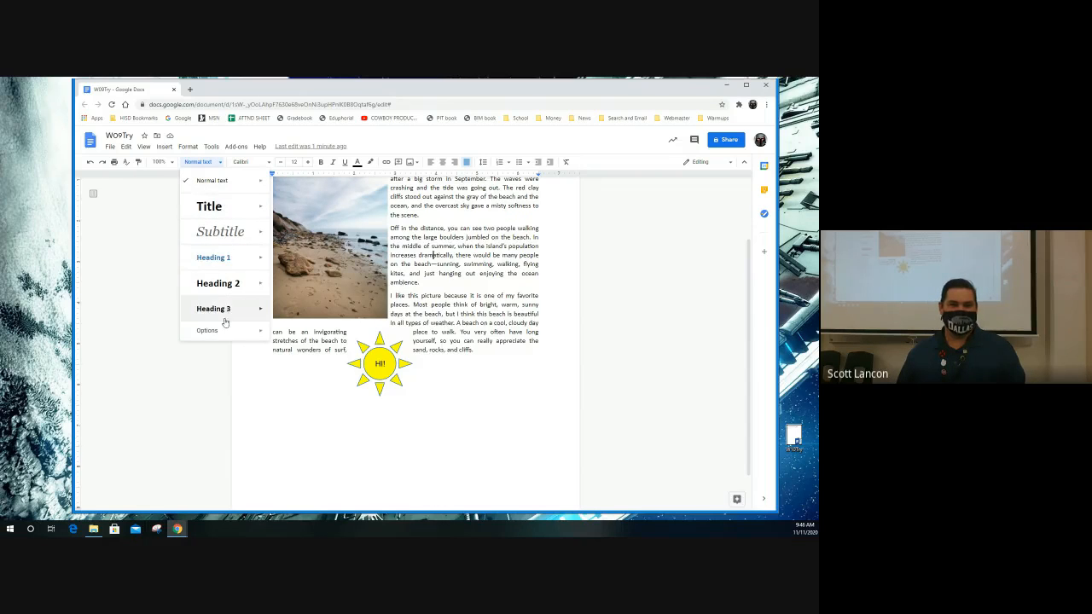
{"action": "mouse_move", "coordinate": [229, 239]}
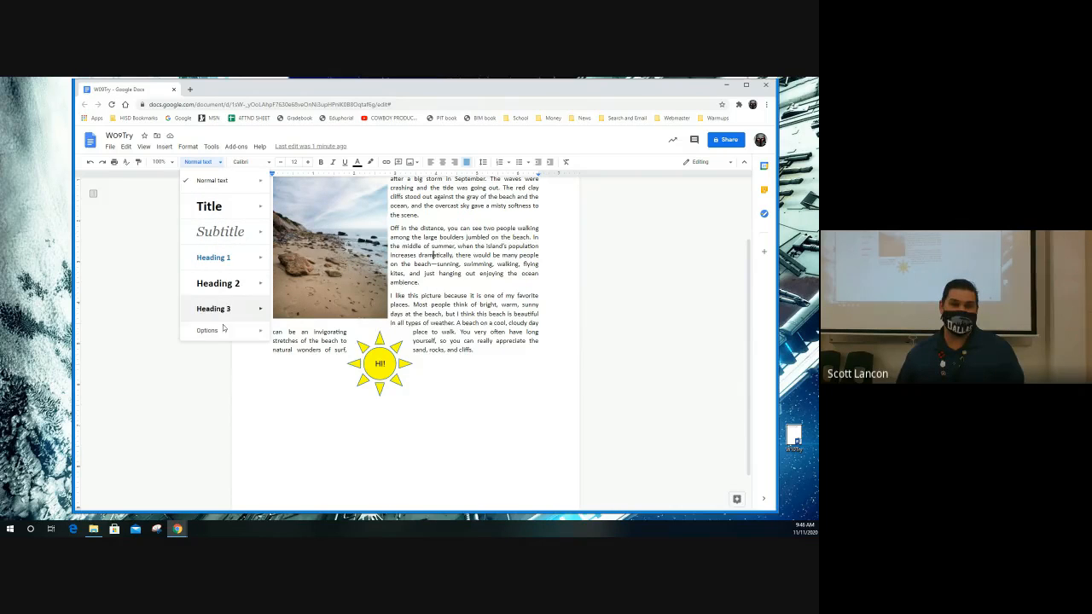
{"action": "mouse_move", "coordinate": [225, 212]}
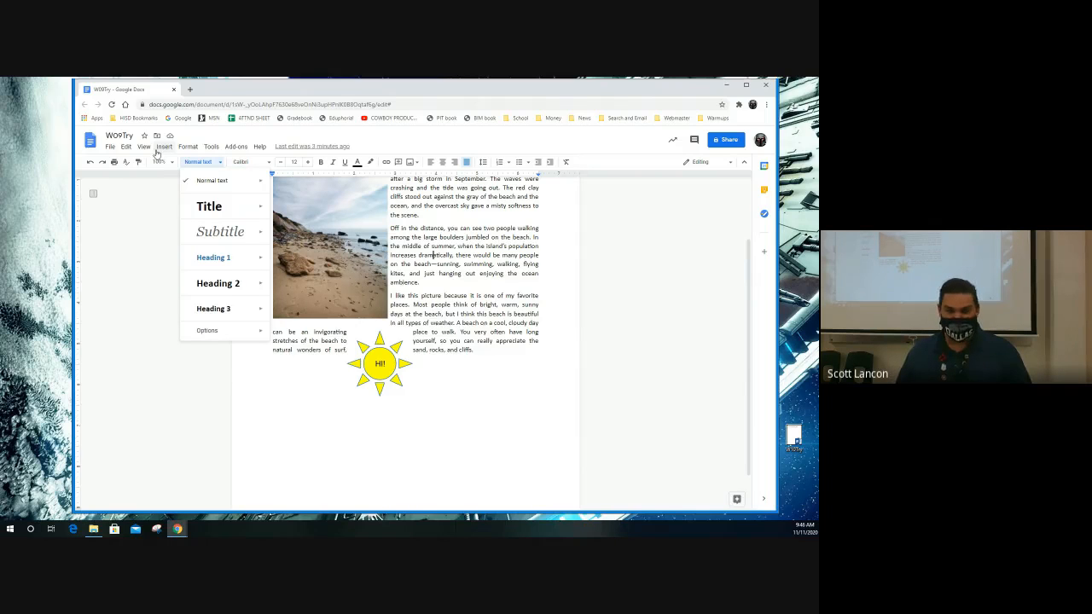
{"action": "left_click", "coordinate": [269, 163]}
{"action": "left_click", "coordinate": [268, 163]}
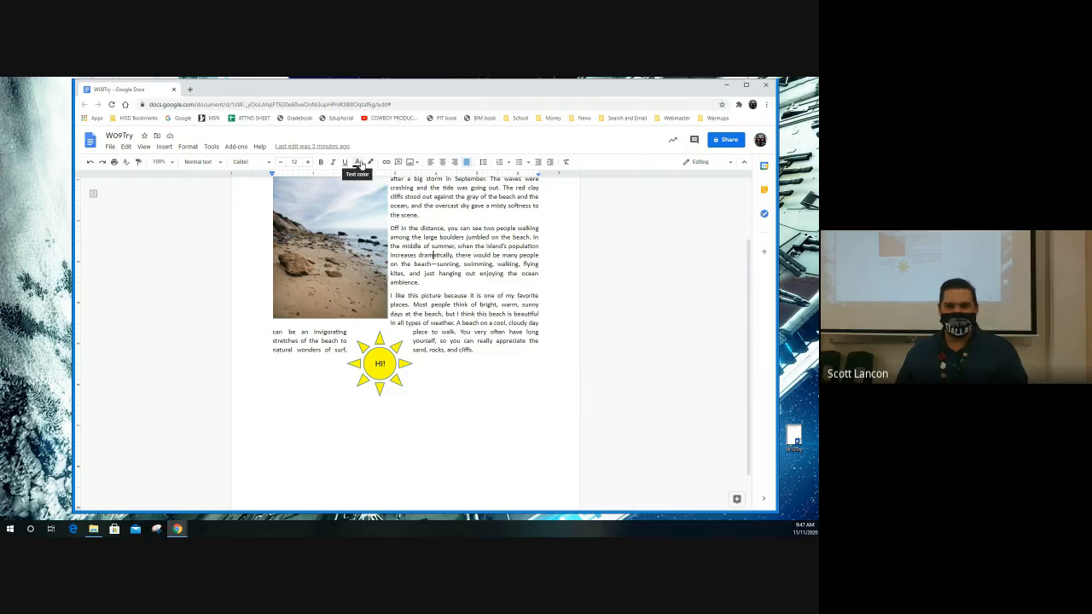
Try to highlight text in the second paragraph by choosing yellow as the highlight color before selecting any words.
{"action": "left_click", "coordinate": [370, 162]}
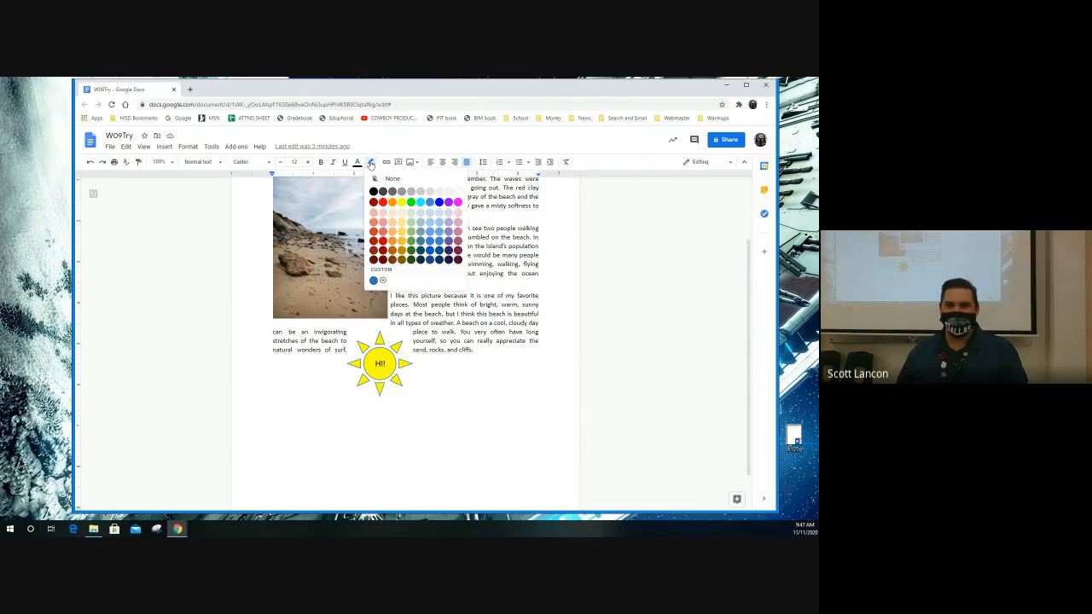
{"action": "left_click", "coordinate": [402, 202]}
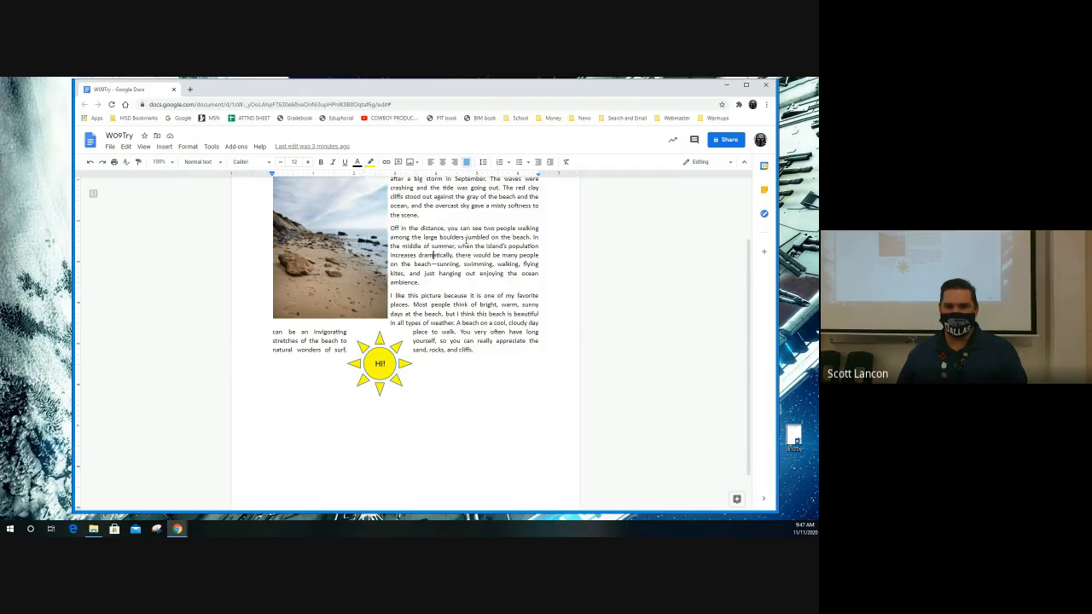
{"action": "left_click_drag", "start_coordinate": [432, 229], "coordinate": [499, 245]}
{"action": "left_click", "coordinate": [514, 273]}
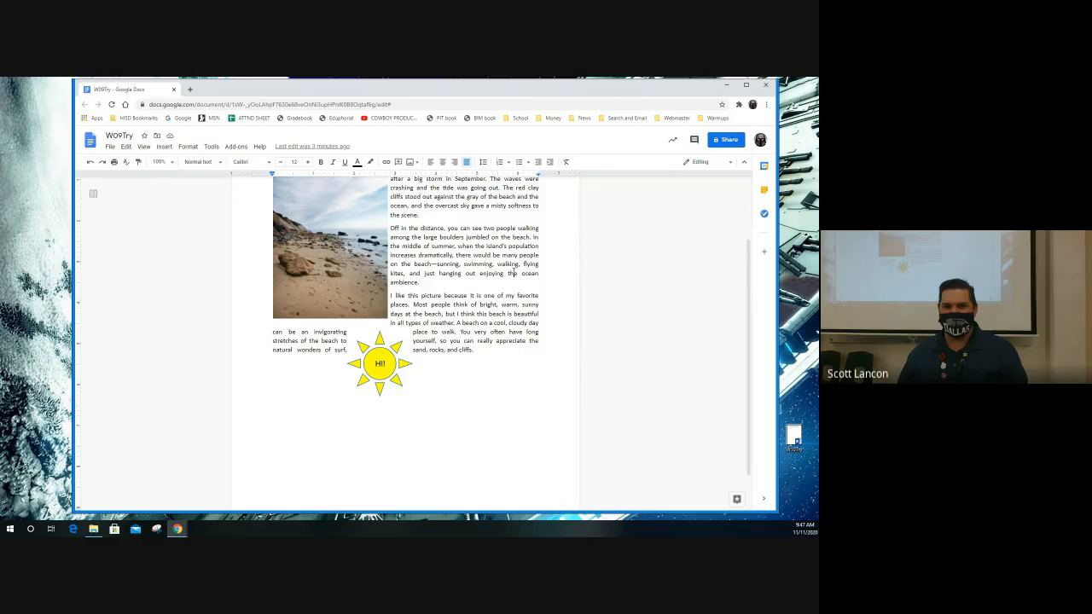
{"action": "left_click", "coordinate": [370, 162]}
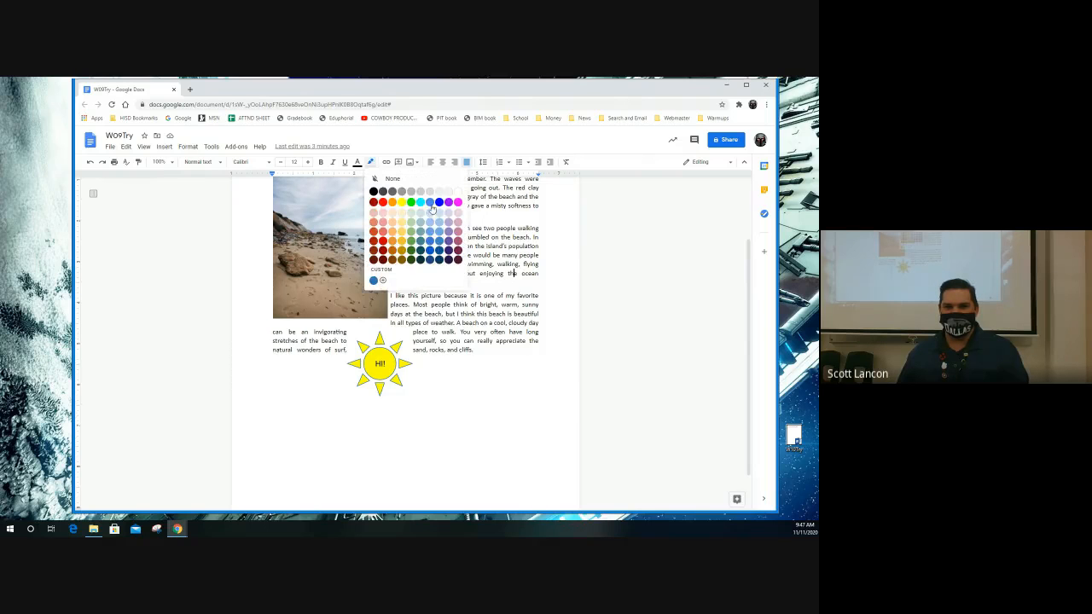
{"action": "left_click", "coordinate": [403, 202]}
Highlight the second paragraph's passage from "jumbled on the beach" to "there would" in yellow, and undo the highlight.
{"action": "left_click_drag", "start_coordinate": [455, 229], "coordinate": [484, 255]}
{"action": "left_click", "coordinate": [511, 273]}
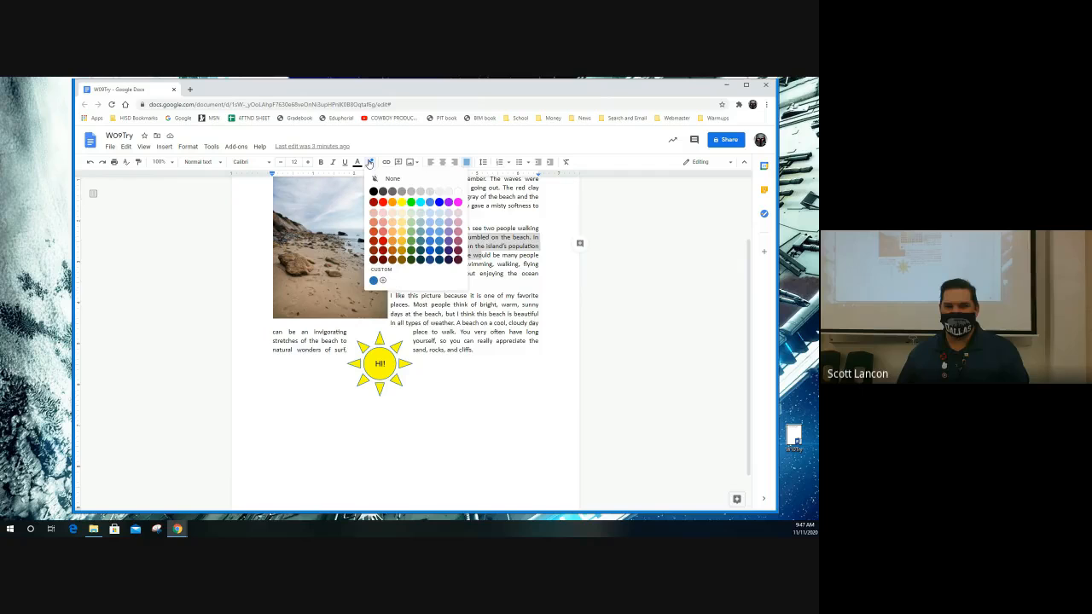
{"action": "left_click", "coordinate": [370, 162]}
{"action": "left_click", "coordinate": [401, 202]}
{"action": "left_click", "coordinate": [504, 274]}
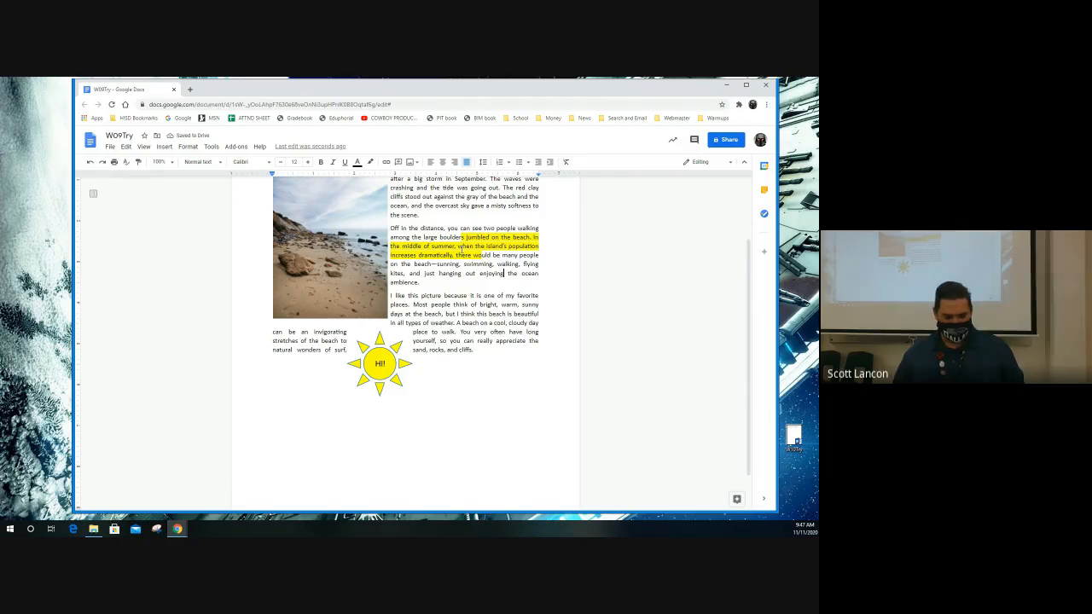
{"action": "key", "text": "ctrl+z"}
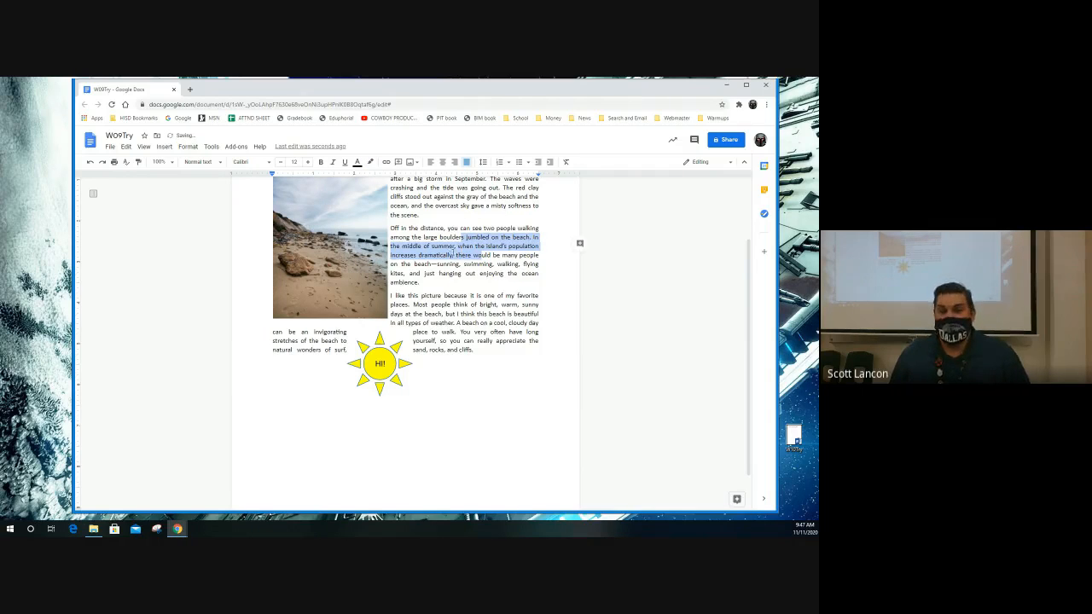
{"action": "left_click", "coordinate": [461, 265]}
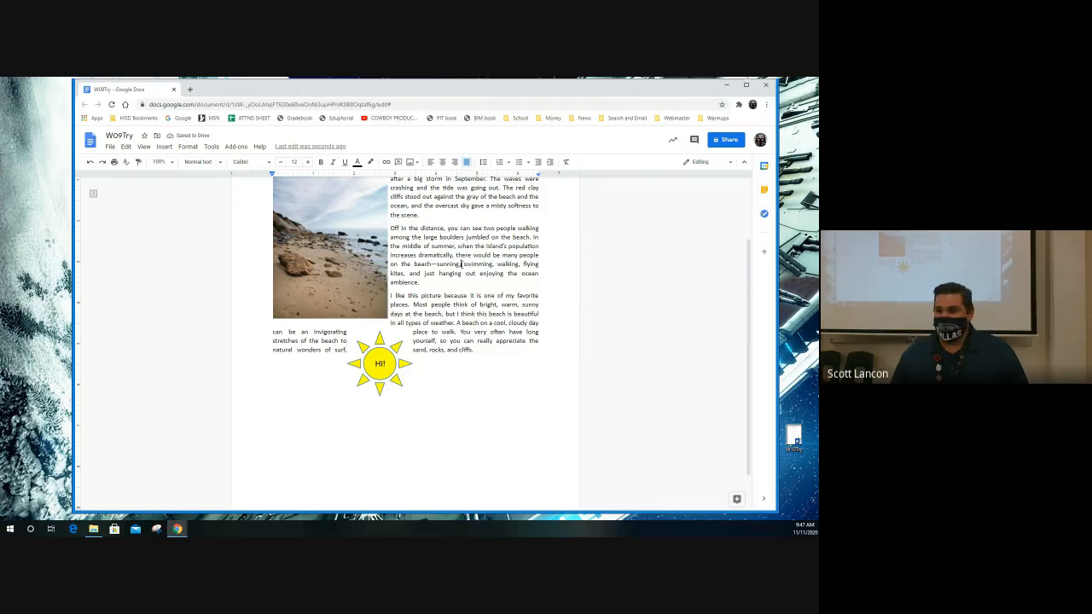